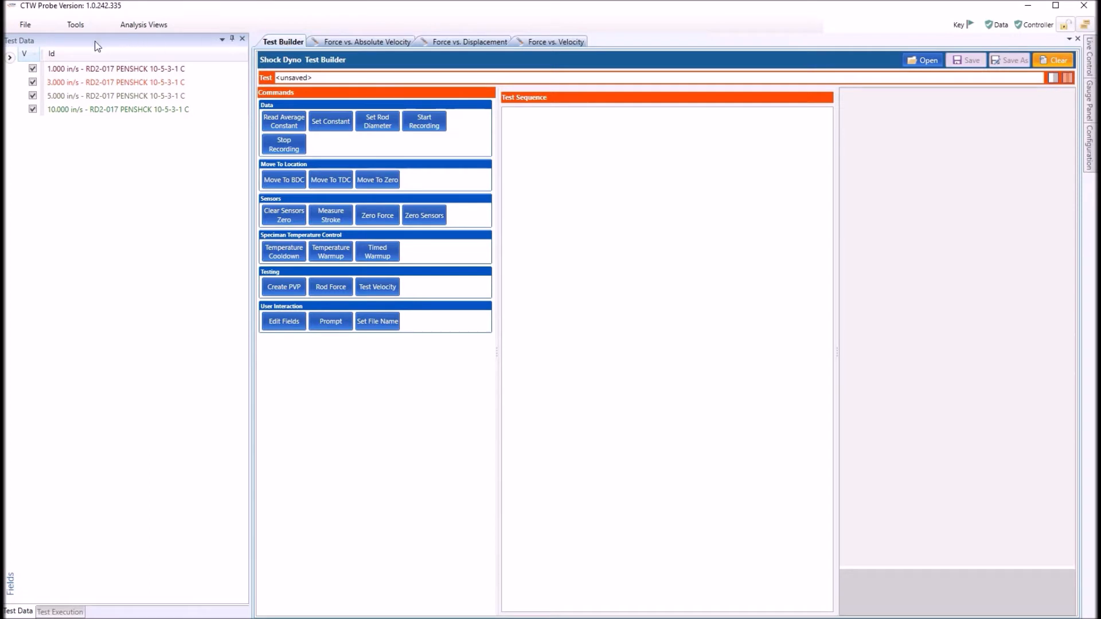
- Hide and reshow the Test Builder, then try its layout without the parameters column and restore the column
left_click(76, 26)
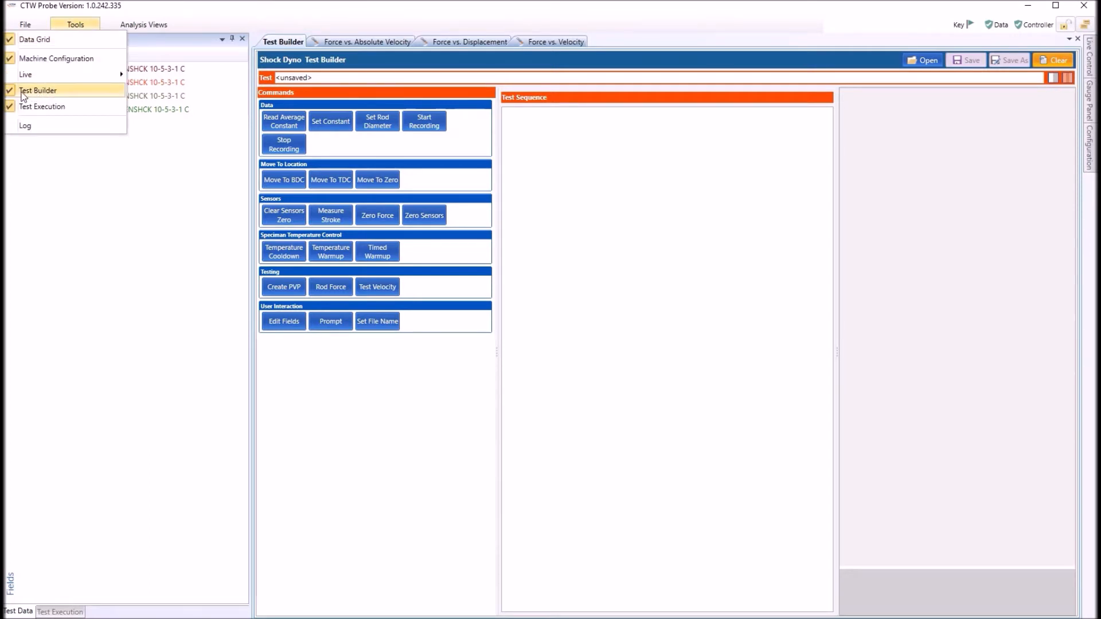
left_click(12, 92)
left_click(74, 25)
left_click(37, 91)
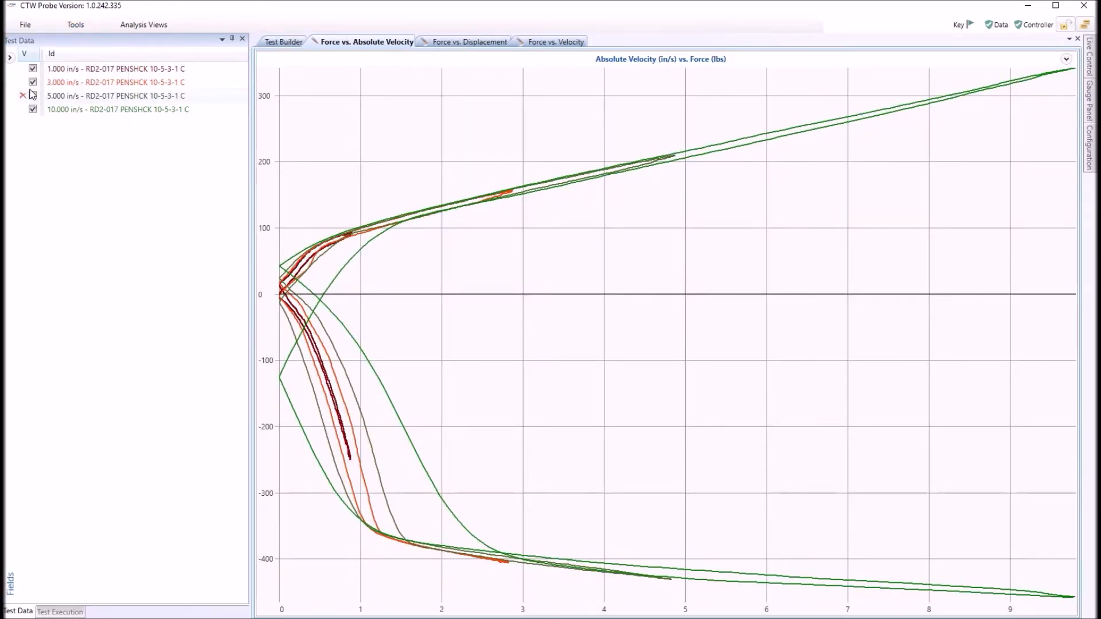
left_click(281, 41)
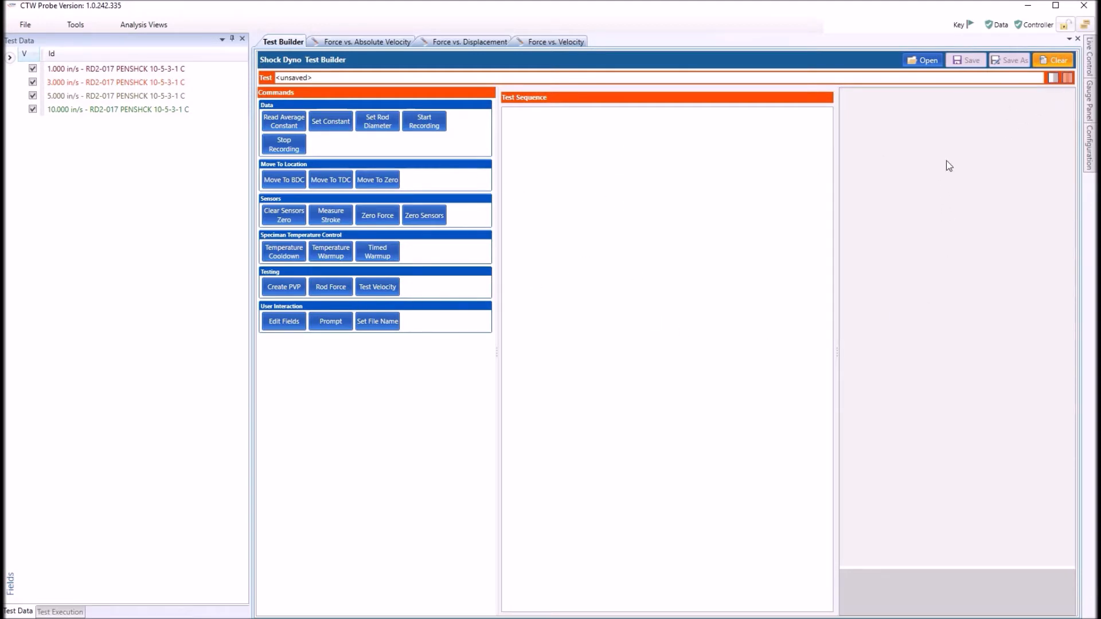
left_click(1053, 78)
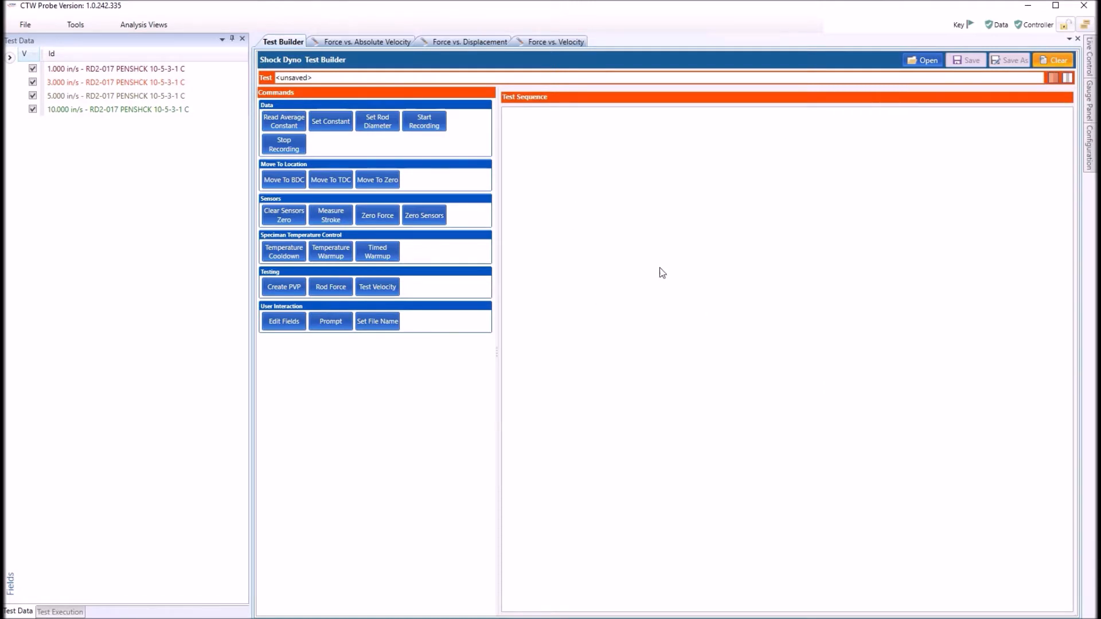
left_click(1069, 78)
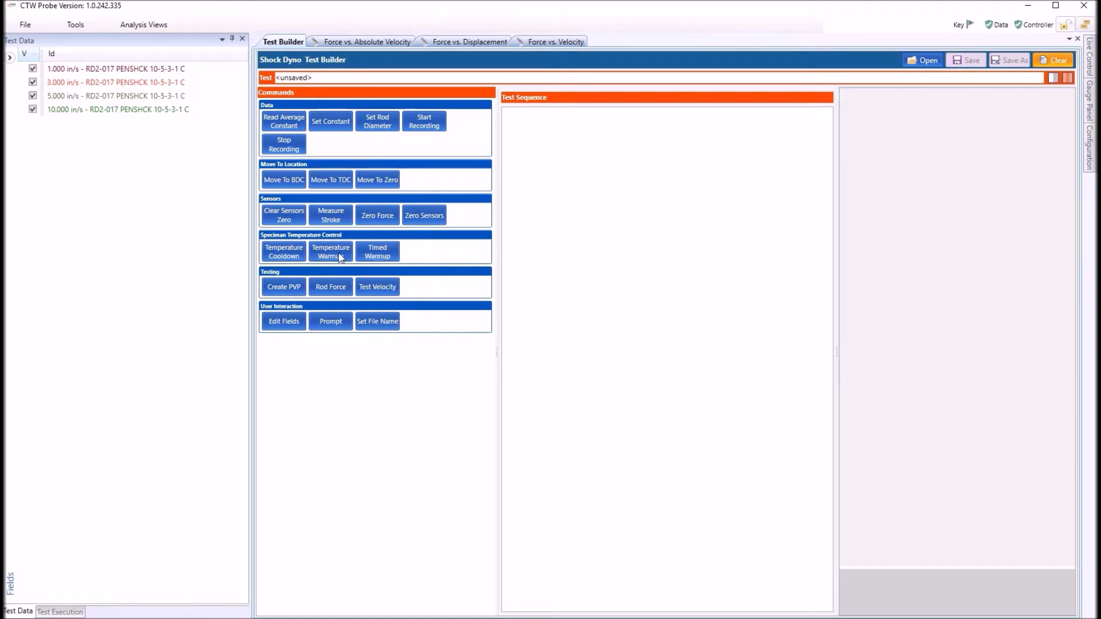
- Add a timed warmup and a temperature warmup to the sequence, and set the timed warmup to 5 s at 5 in/s
left_click(377, 253)
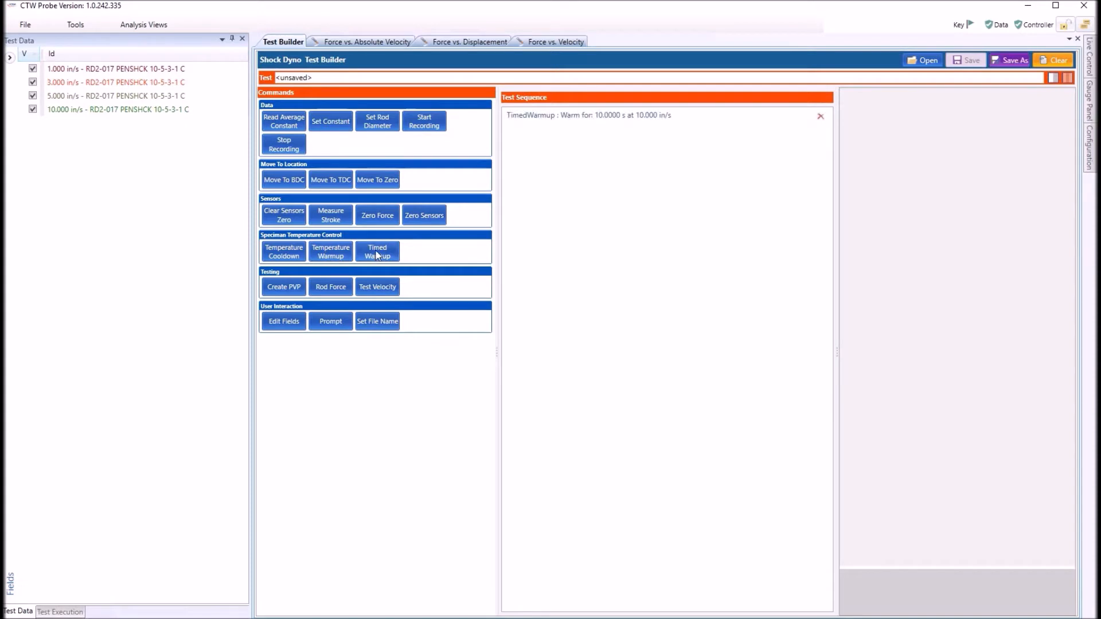
left_click(331, 252)
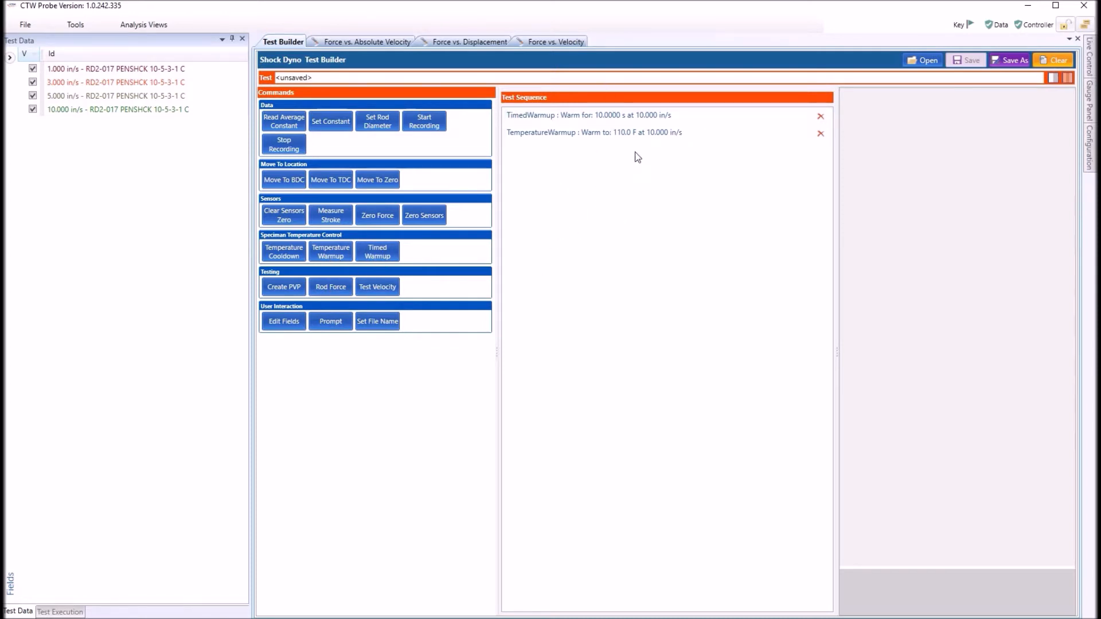
left_click(564, 119)
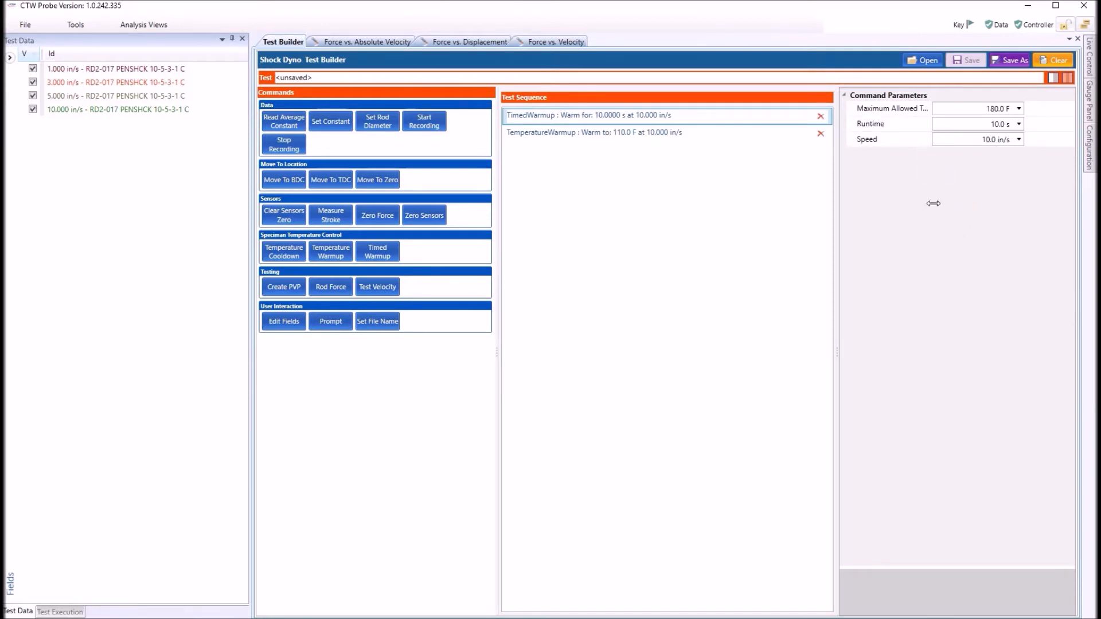
left_click(979, 125)
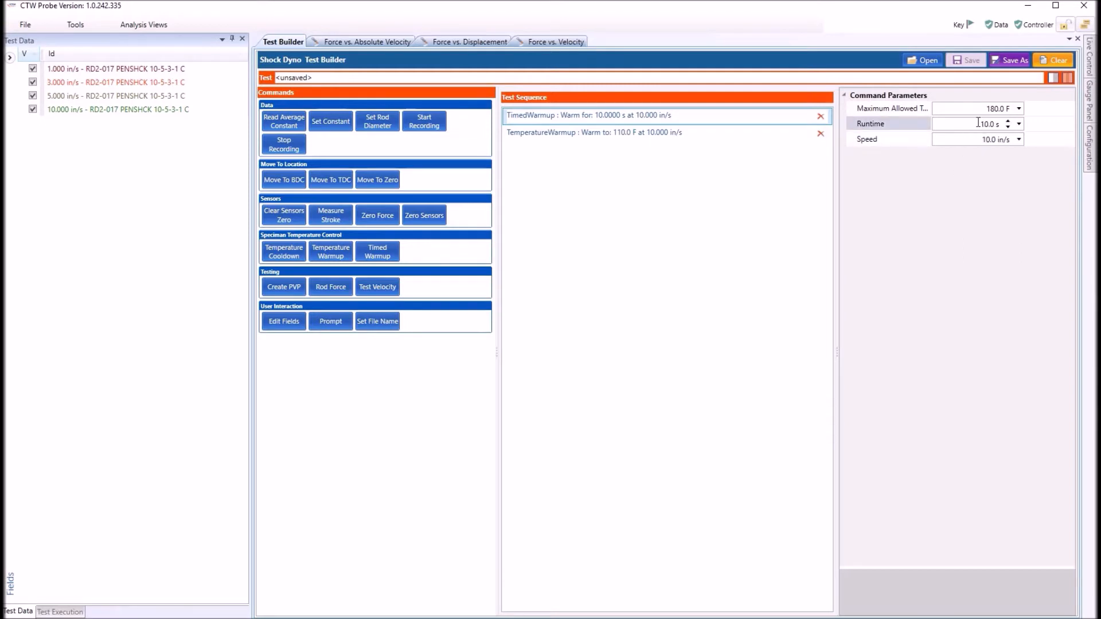
left_click(971, 140)
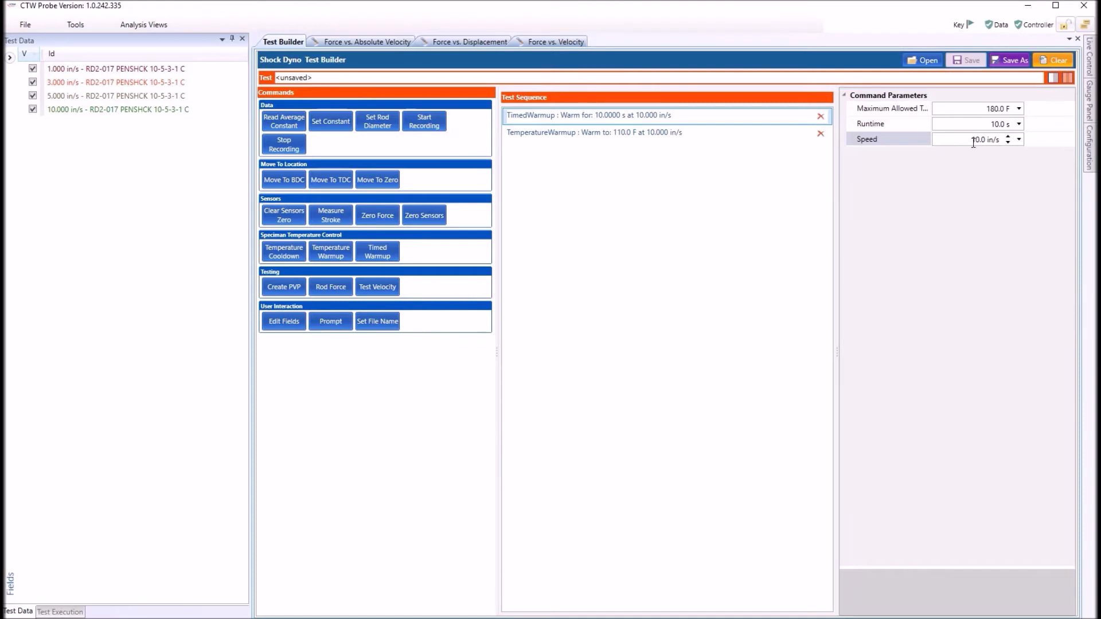
left_click(1008, 142)
left_click(1008, 143)
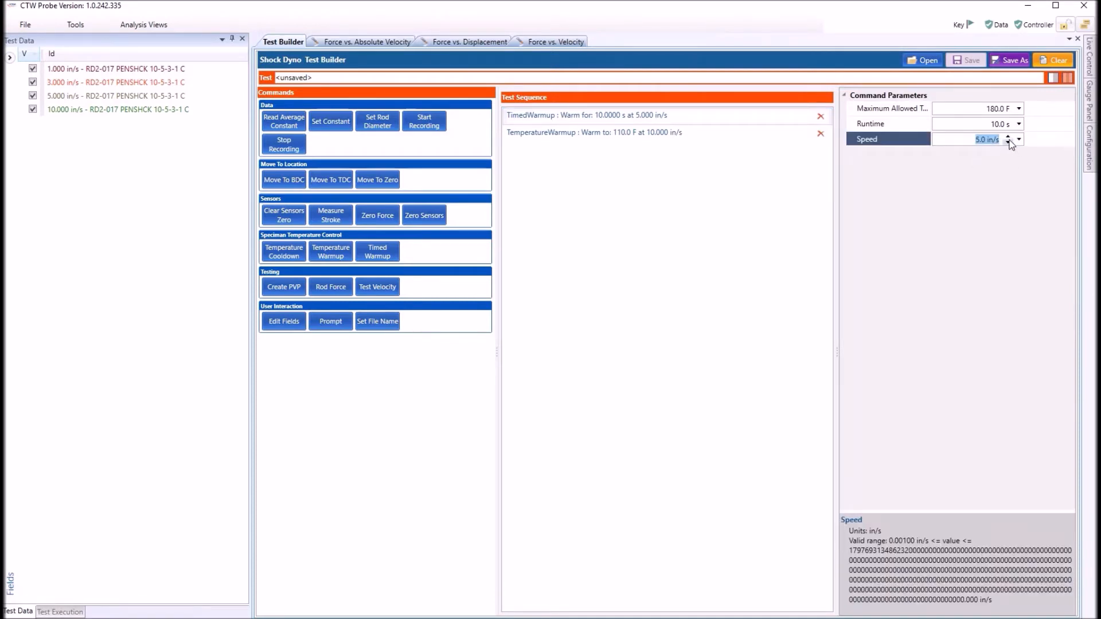
left_click(1008, 126)
left_click(1008, 127)
left_click(1008, 127)
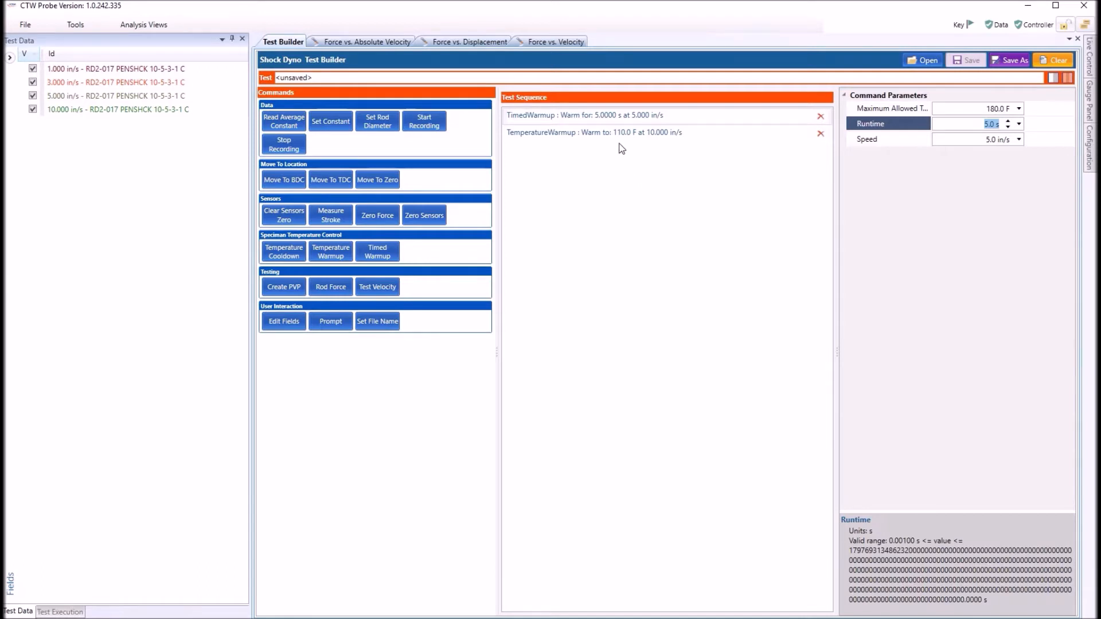
- Set the temperature warmup's target temperature to 90 F
left_click(557, 134)
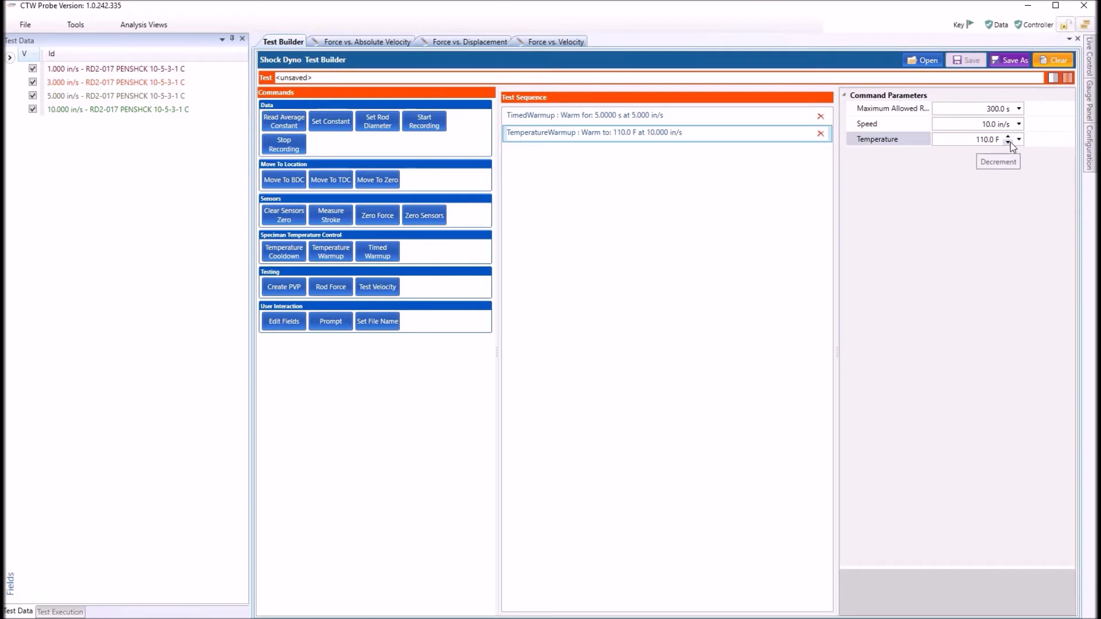
left_click(1009, 142)
left_click(1010, 142)
left_click(1010, 142)
left_click(1010, 142)
left_click(1010, 142)
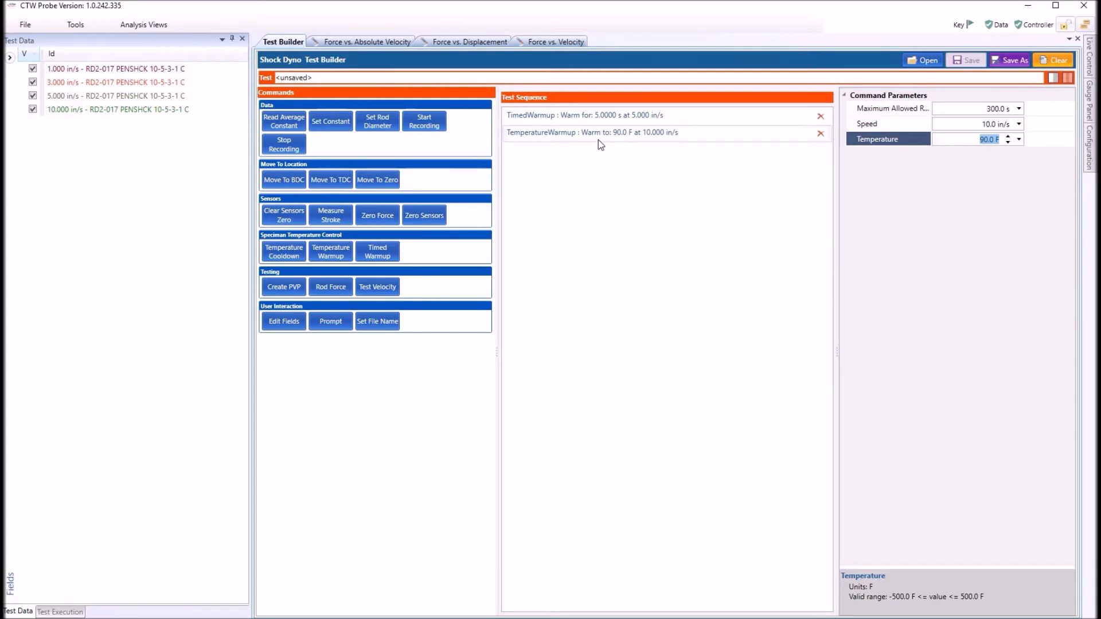
- Remove the temperature warmup from the test sequence and open the timed warmup's runtime parameter
left_click(820, 134)
left_click(562, 116)
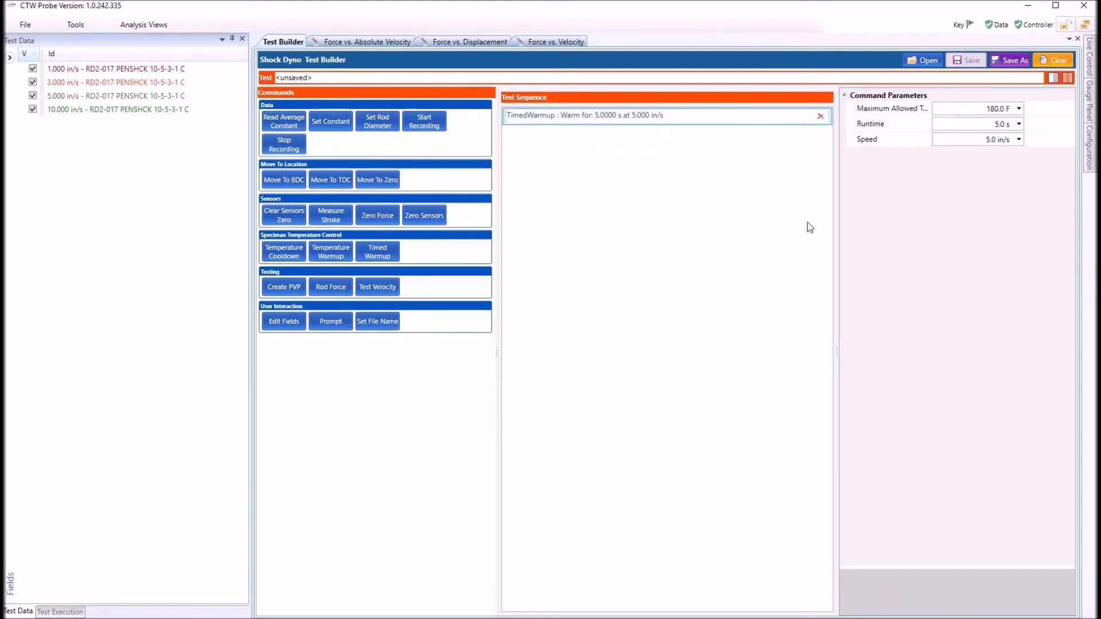
left_click(998, 125)
- Add a start recording command and a rod force command to the sequence, and show the rod force parameters
left_click(426, 123)
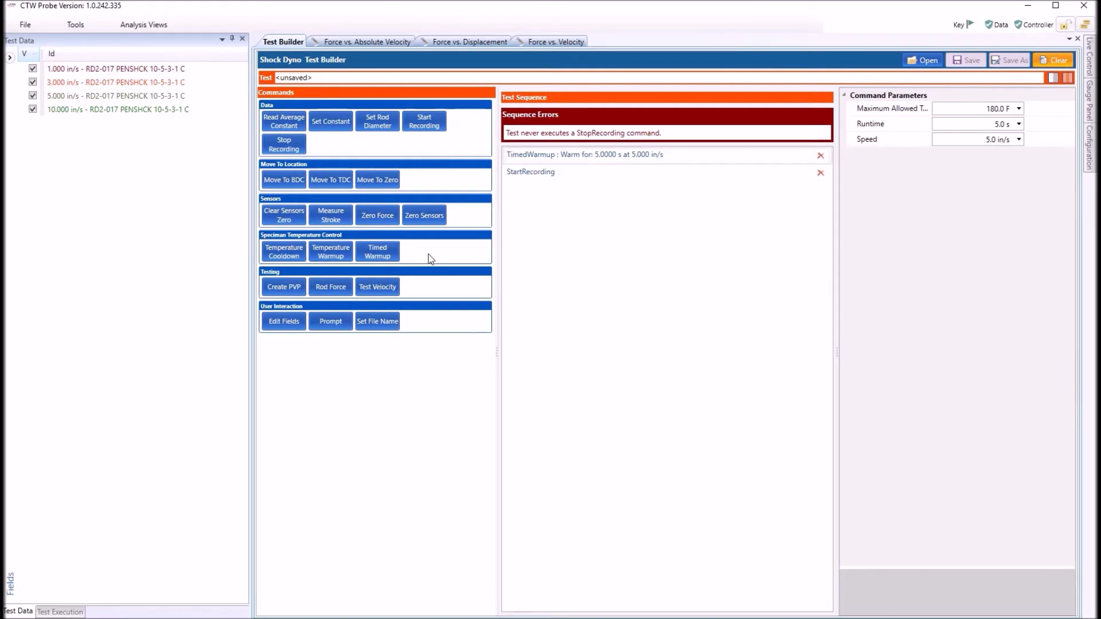
left_click(332, 289)
left_click(544, 195)
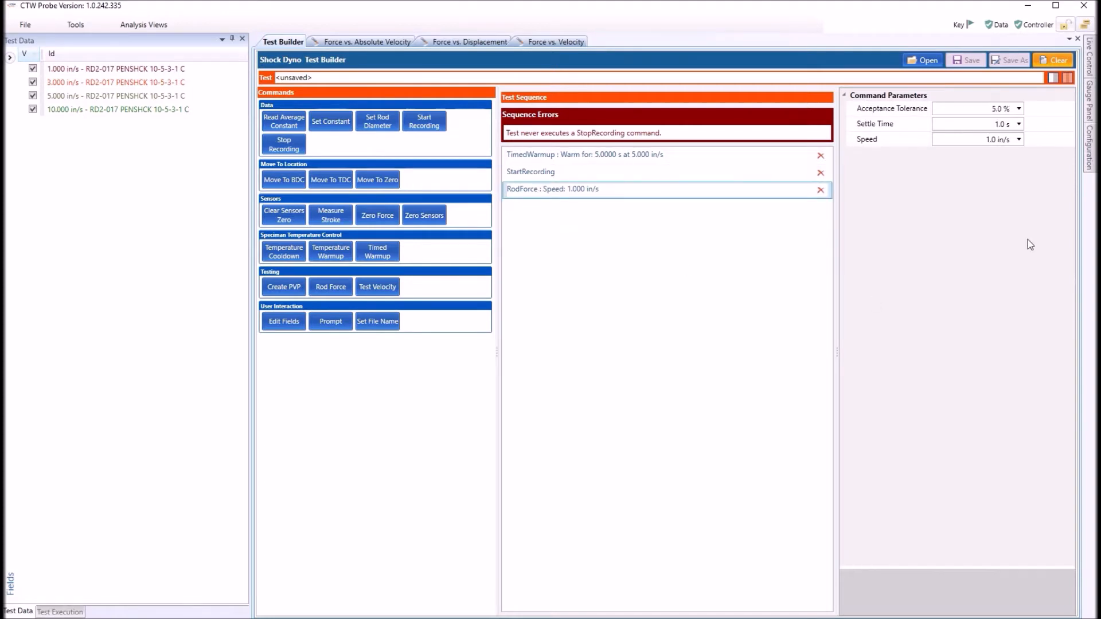
- Try a 2 s settle time for the rod force command and return it to 1 s
left_click(975, 124)
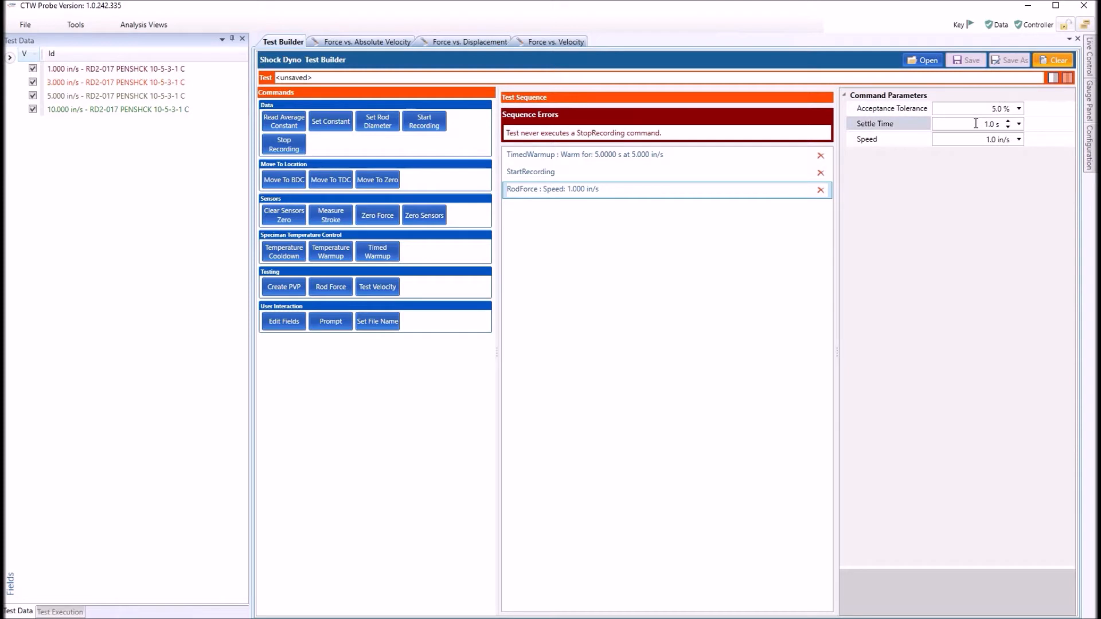
left_click(1008, 121)
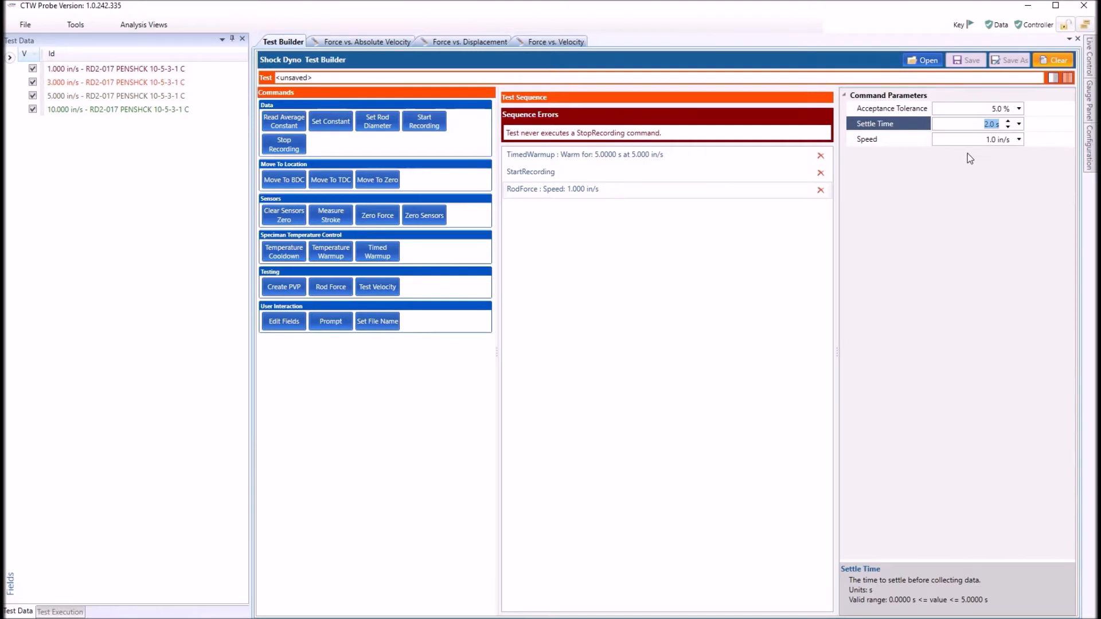
left_click(1007, 126)
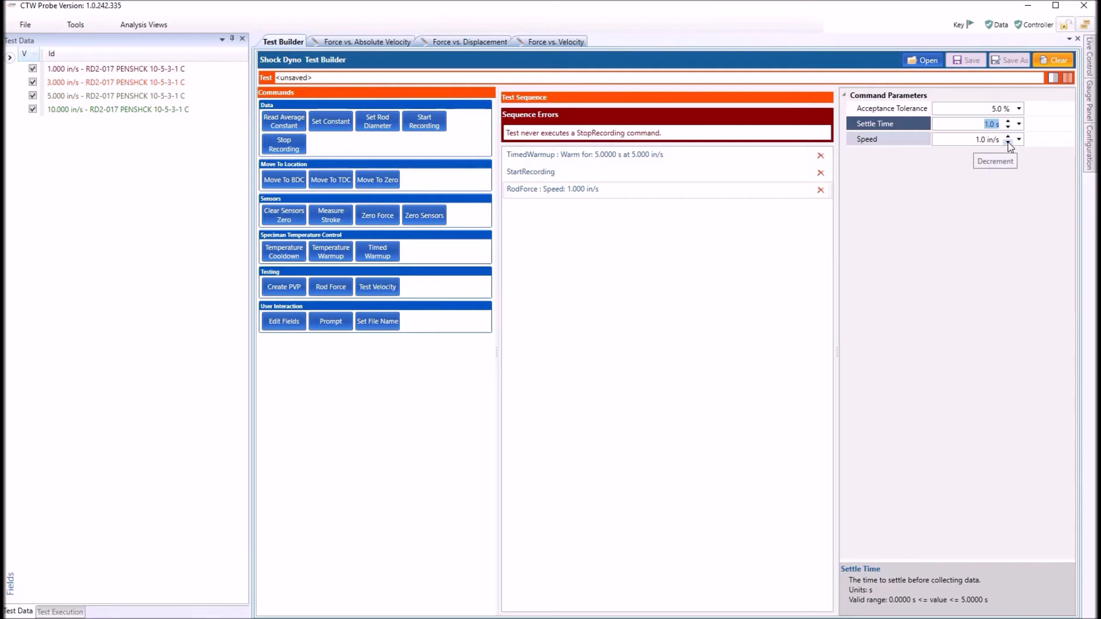
- Set the rod force speed to 0.5 in/s and its settle time to 3 s
left_click(964, 141)
key("BackSpace")
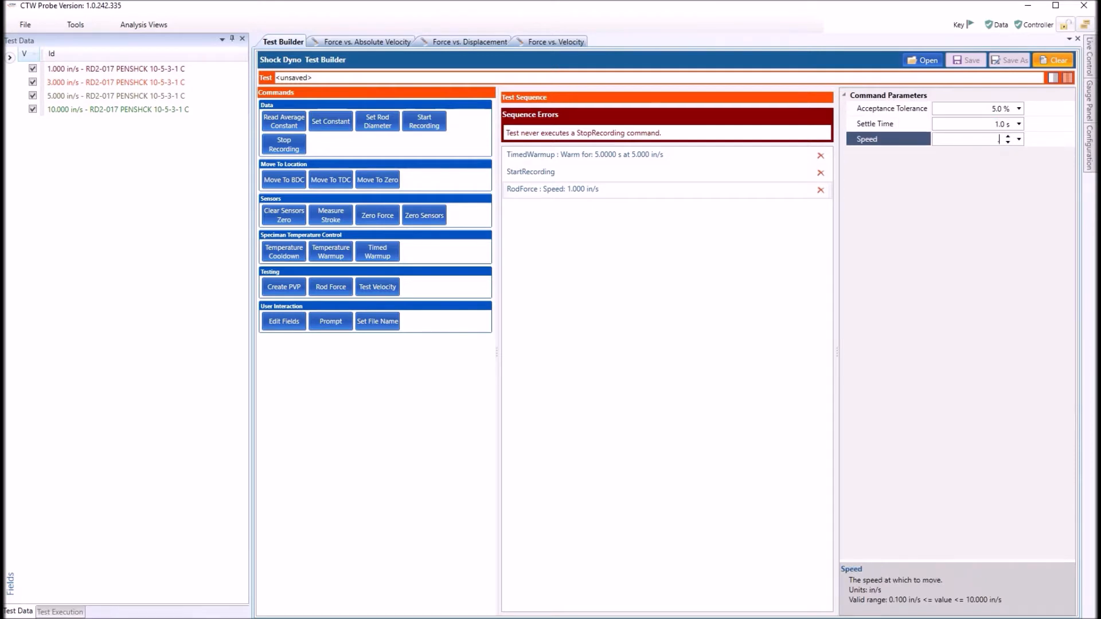
type(".5")
key("shift+Tab")
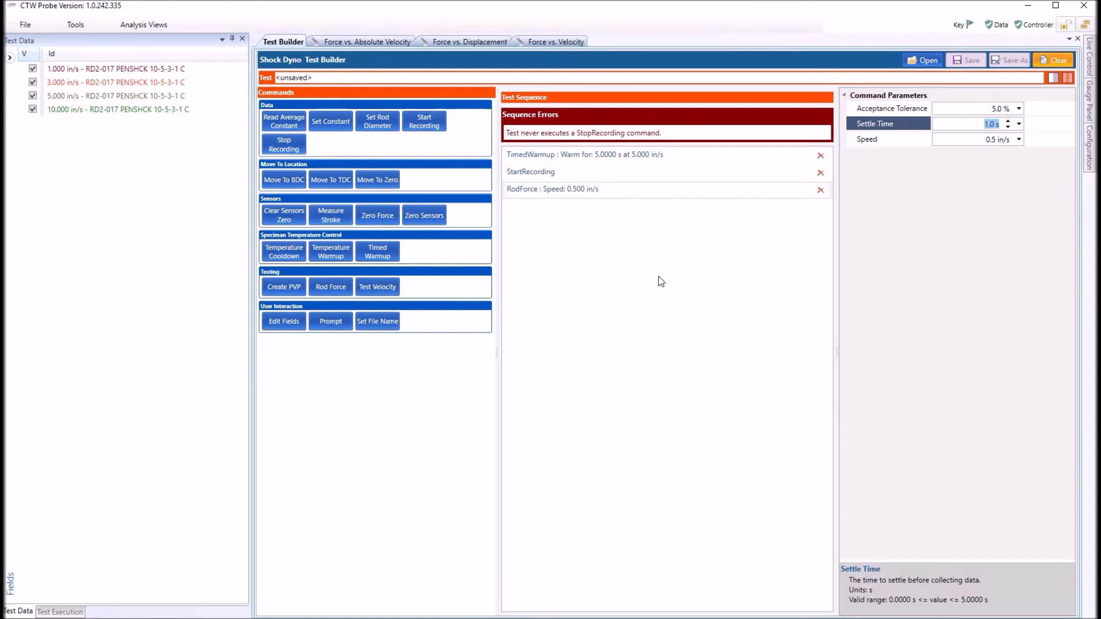
left_click(1008, 121)
left_click(1008, 121)
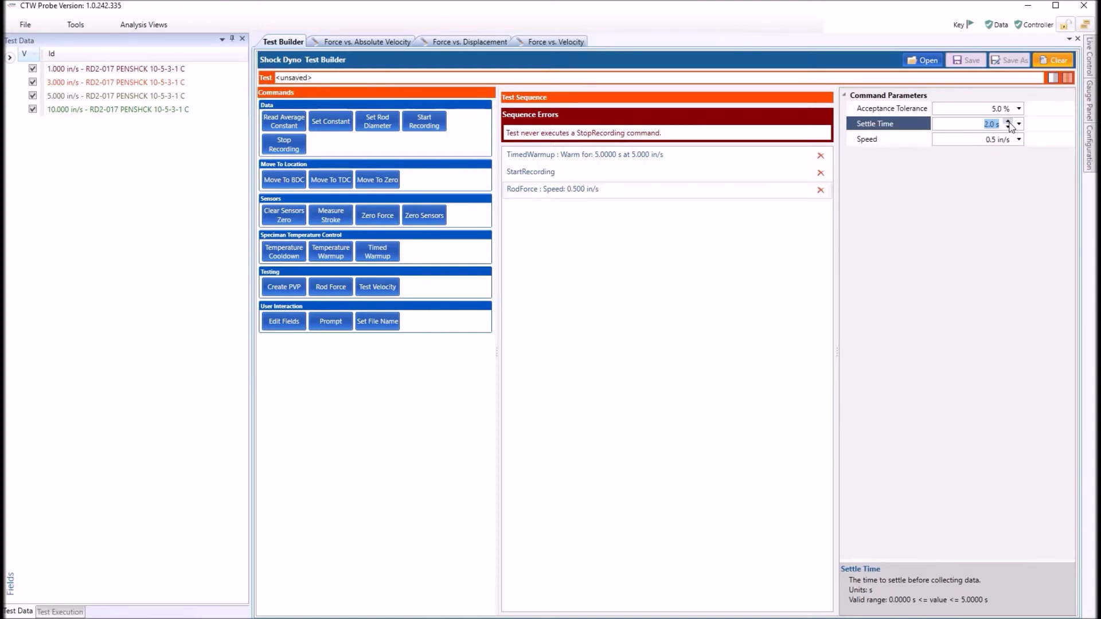
- Set the rod force speed to 0.25 in/s and its settle time to 2 s
left_click(975, 140)
type(".2")
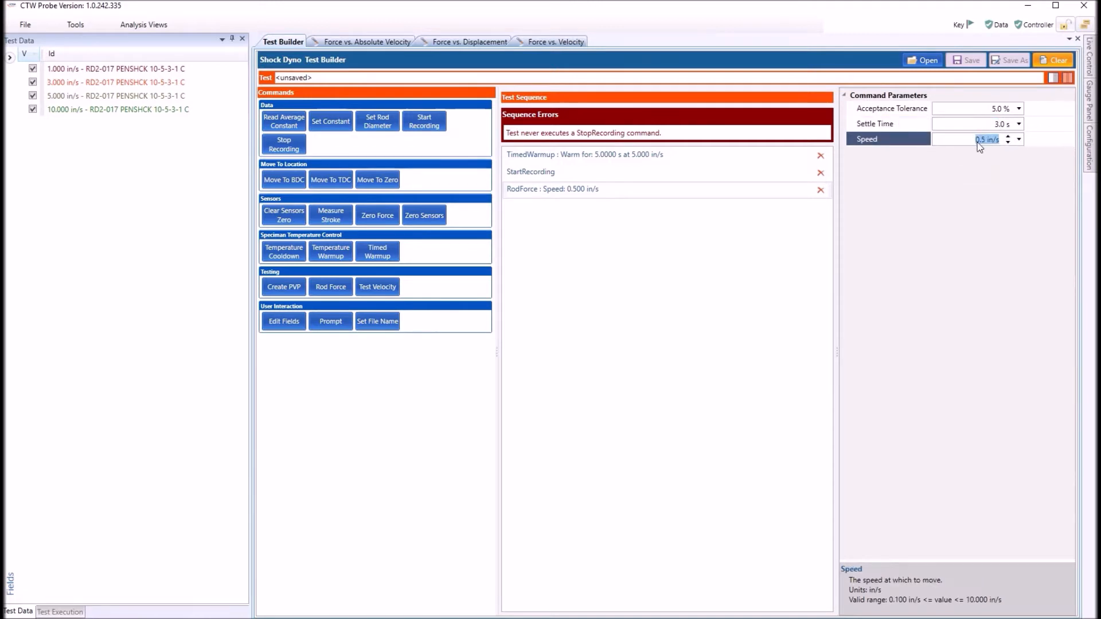
type("5")
left_click(946, 123)
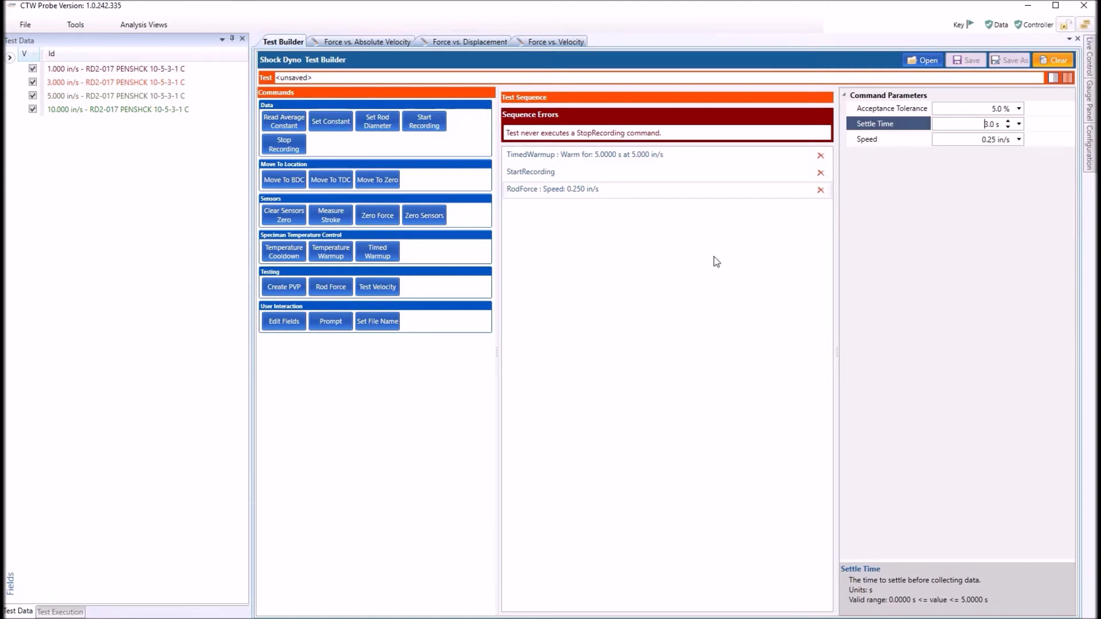
left_click(551, 191)
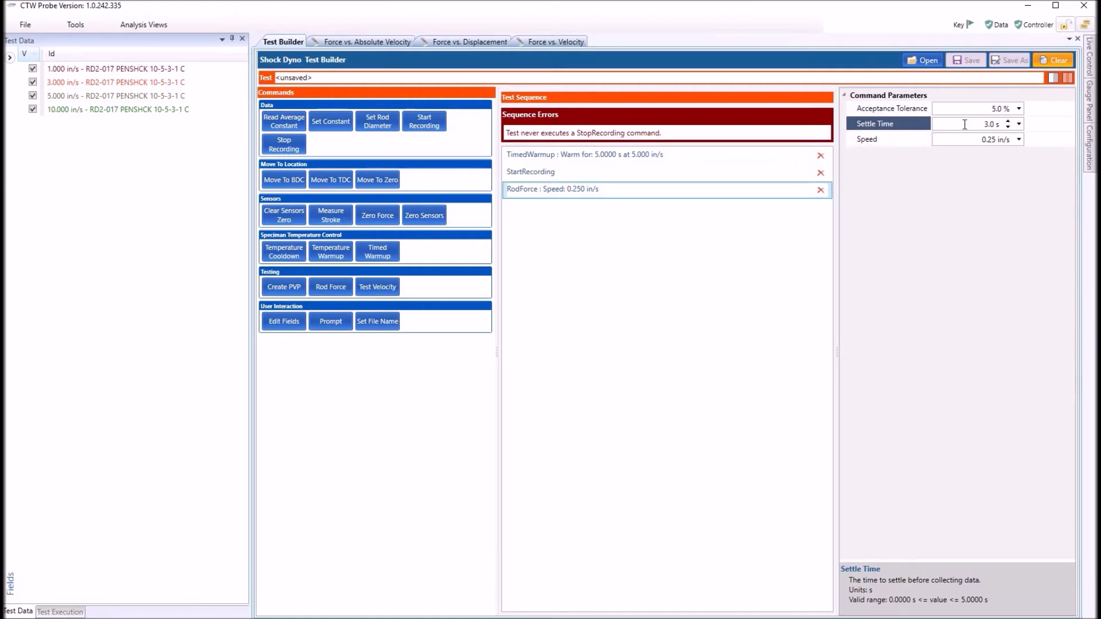
left_click(1009, 126)
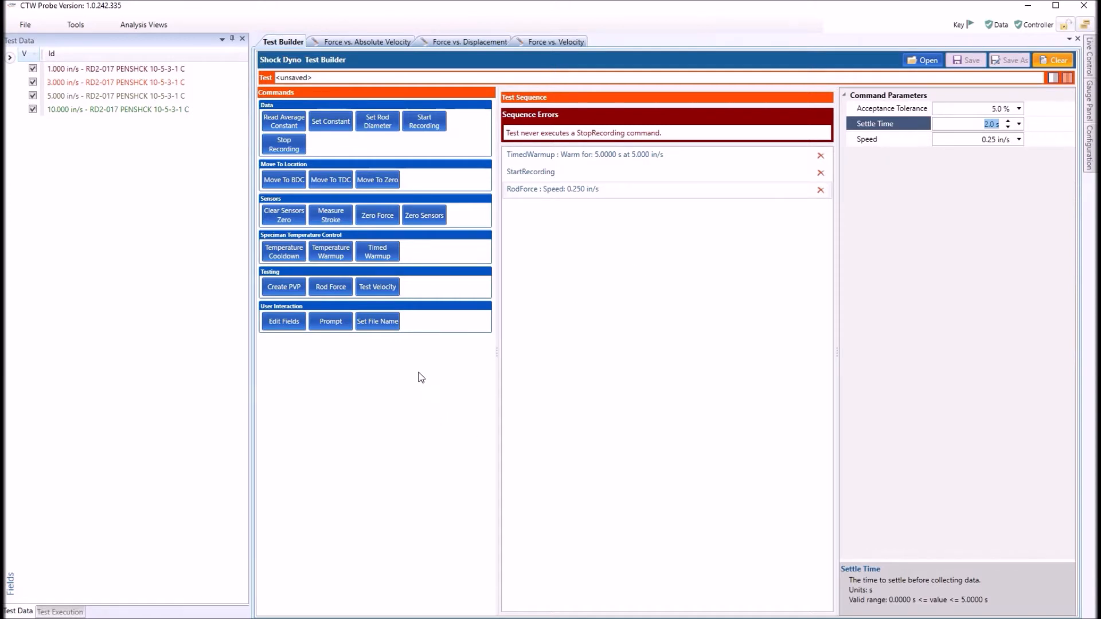
- Append a velocity test, a stop recording command and a move to BDC to the test sequence
left_click(378, 290)
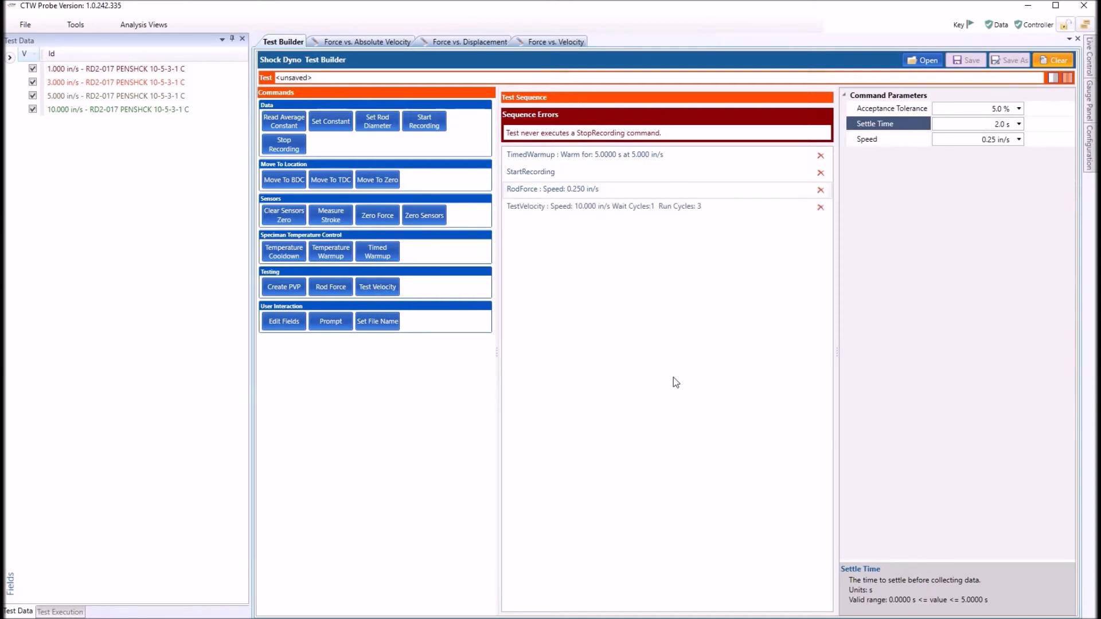
left_click(602, 211)
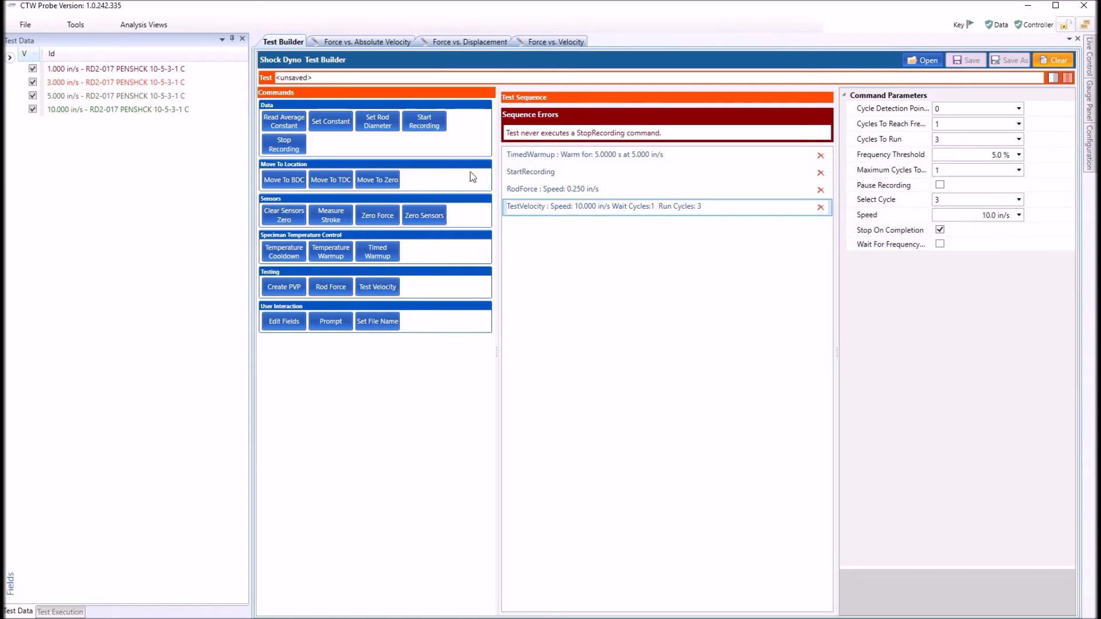
left_click(282, 148)
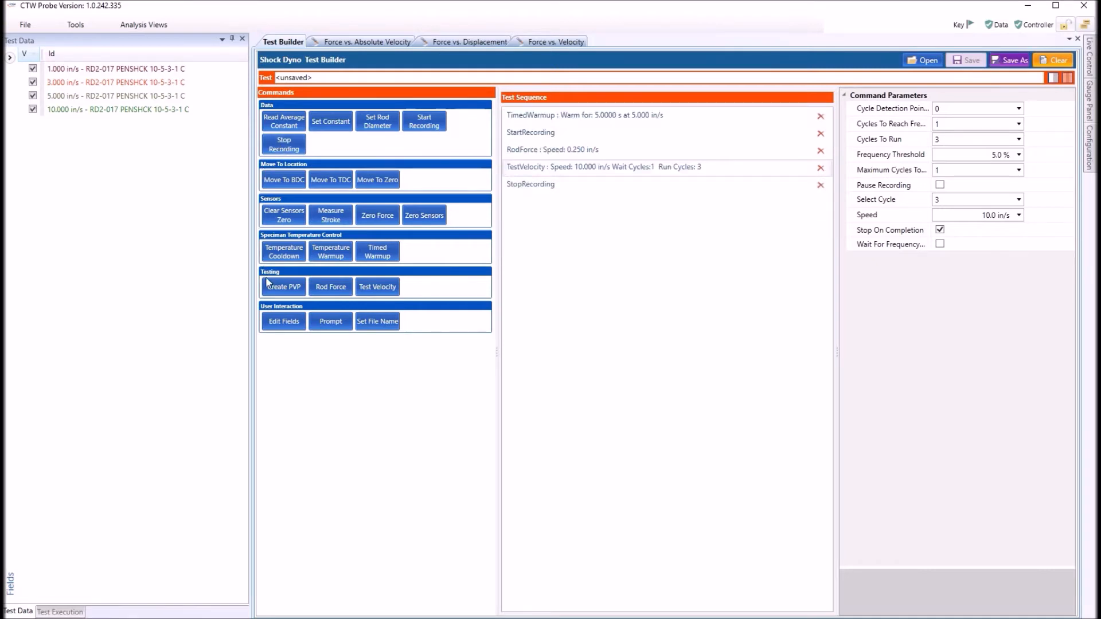
left_click(278, 182)
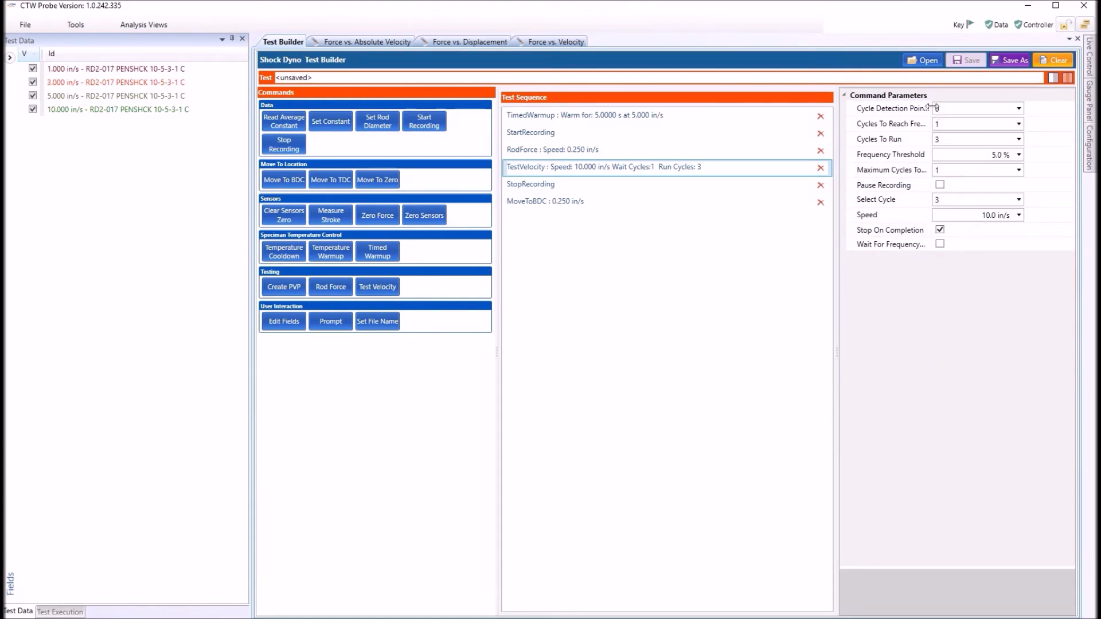
- Widen the parameter name column and turn off Stop On Completion for the velocity test
left_click_drag(932, 107, 952, 107)
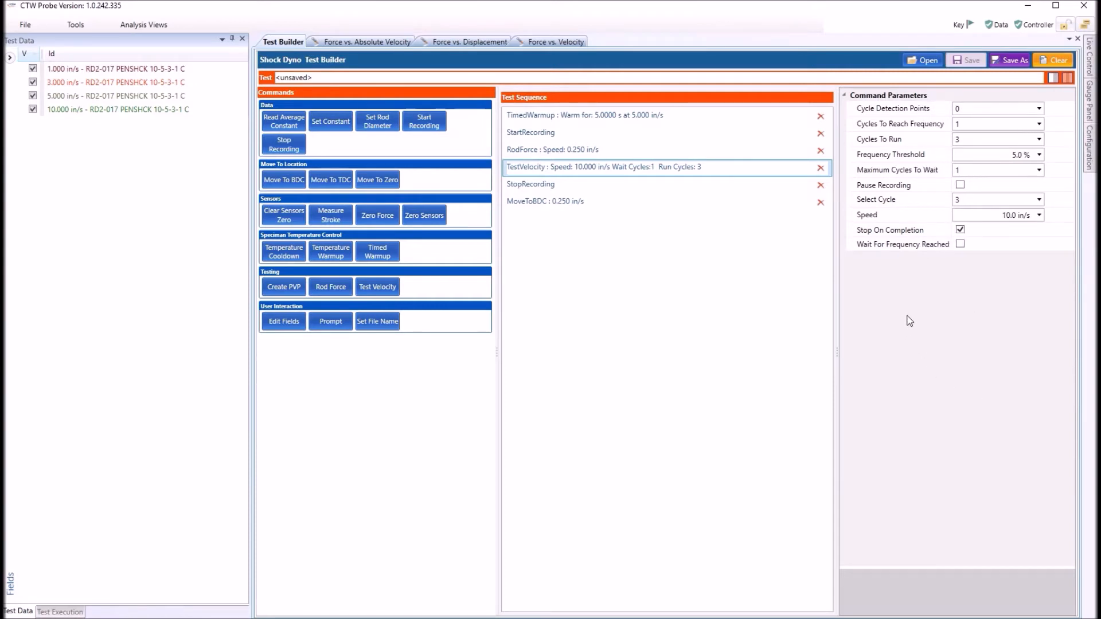
left_click(960, 229)
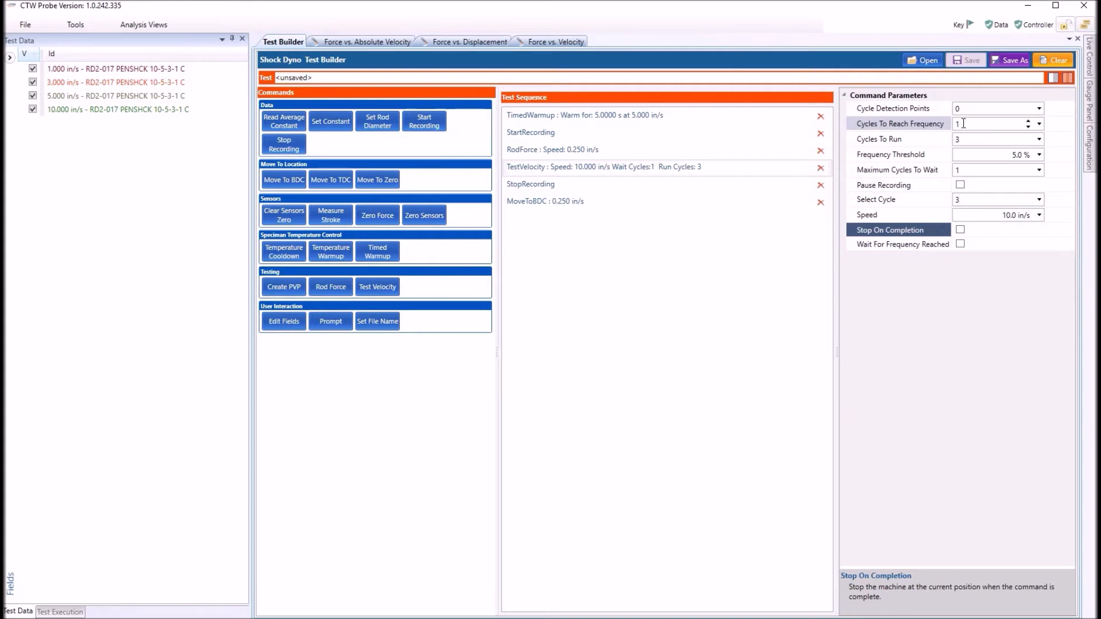
- Try higher Cycles To Reach Frequency values for the velocity test, return the setting to 1, and select Cycles To Run
left_click(1028, 121)
left_click(1028, 121)
left_click(1029, 121)
left_click(1028, 121)
left_click(1028, 126)
left_click(1029, 127)
left_click(1028, 127)
left_click(1029, 127)
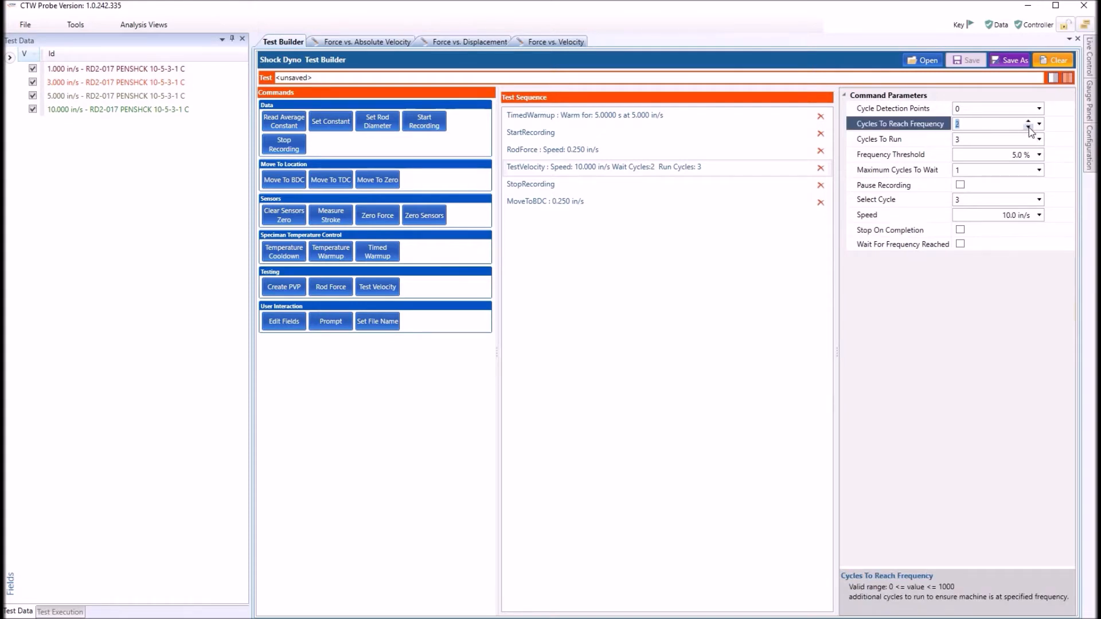
left_click(971, 126)
left_click(968, 139)
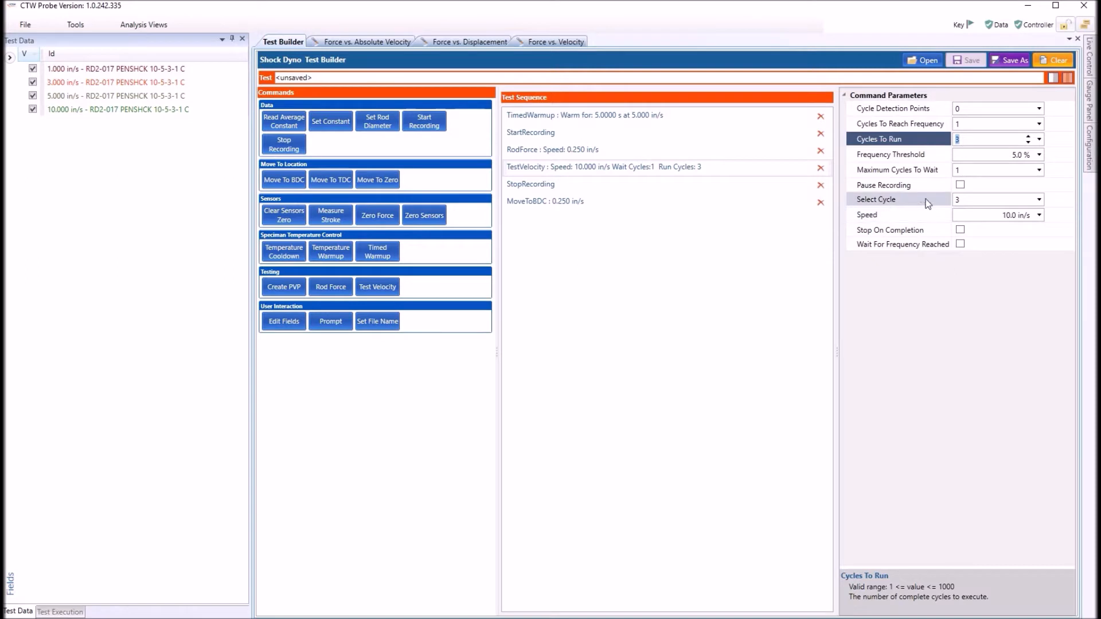
- Try a Select Cycle value of 1 for the velocity test, return it to 3, and compare it with Cycles To Run
left_click(967, 198)
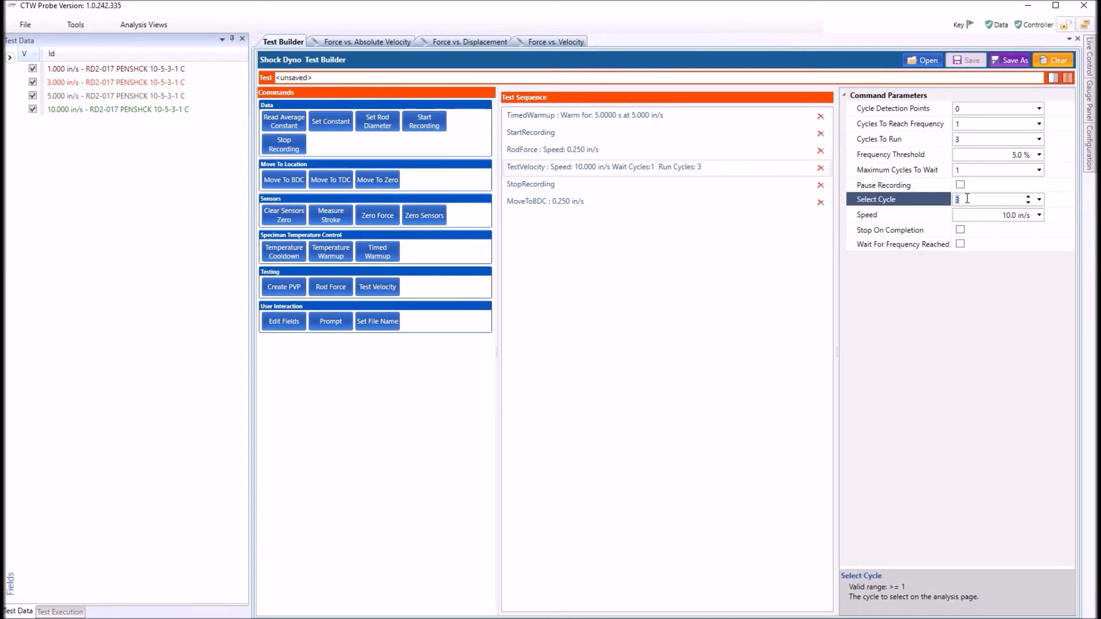
left_click(969, 138)
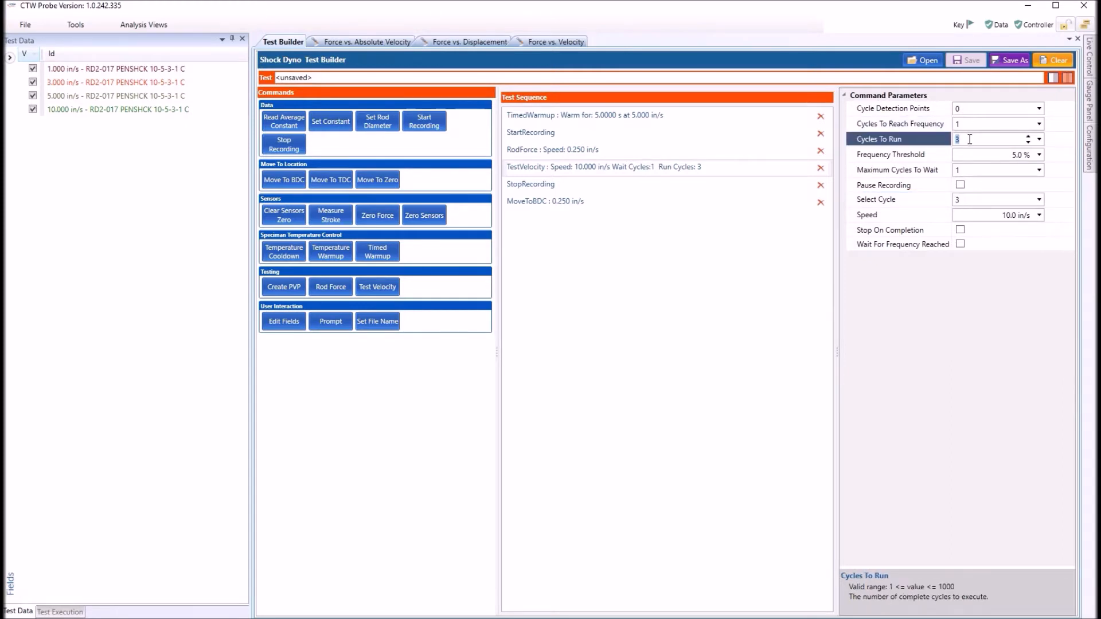
left_click(975, 199)
left_click(1028, 202)
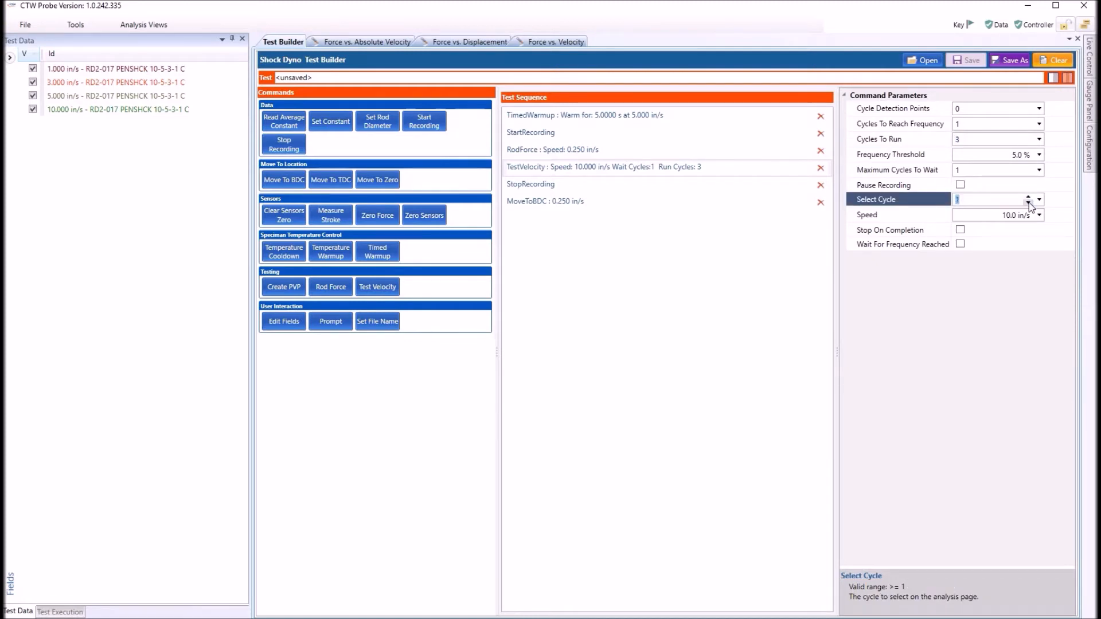
left_click(1029, 198)
left_click(1029, 197)
left_click(980, 140)
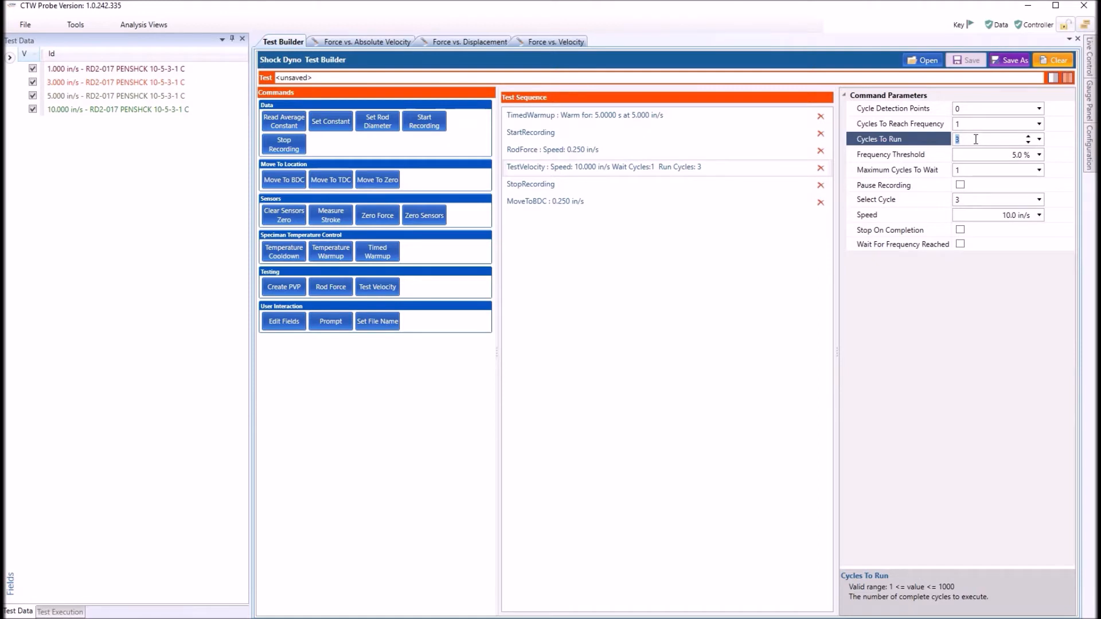
left_click(975, 140)
left_click(975, 197)
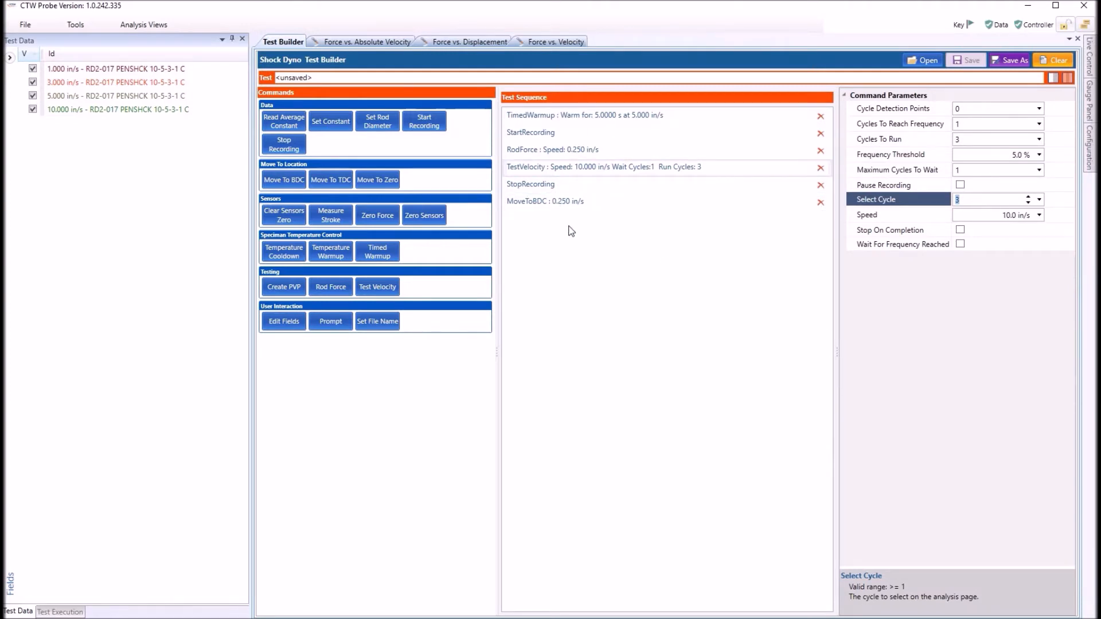
- Save the test sequence in the Tests folder as CTW 10 INSEC DEMO A
left_click(1013, 60)
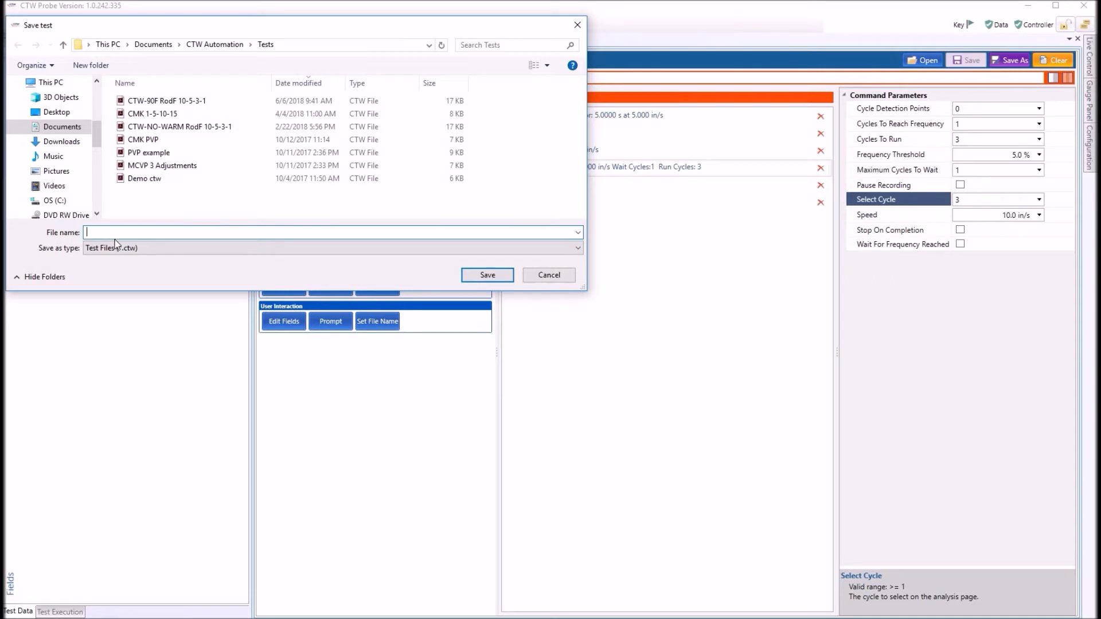
type("CTW 10 INSEC DEMO A")
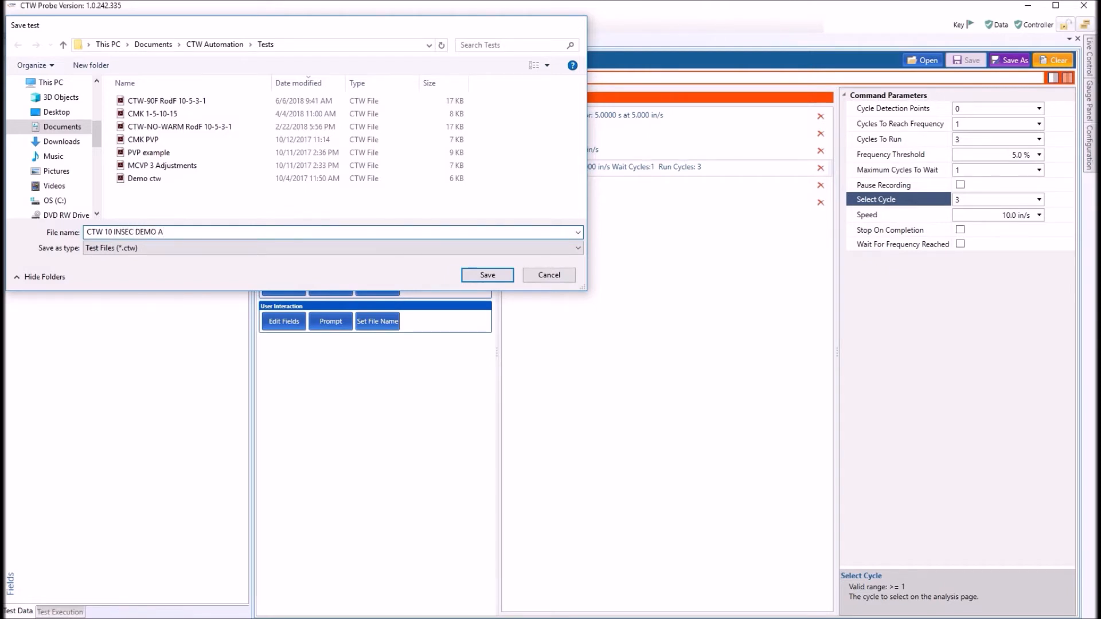
key("Return")
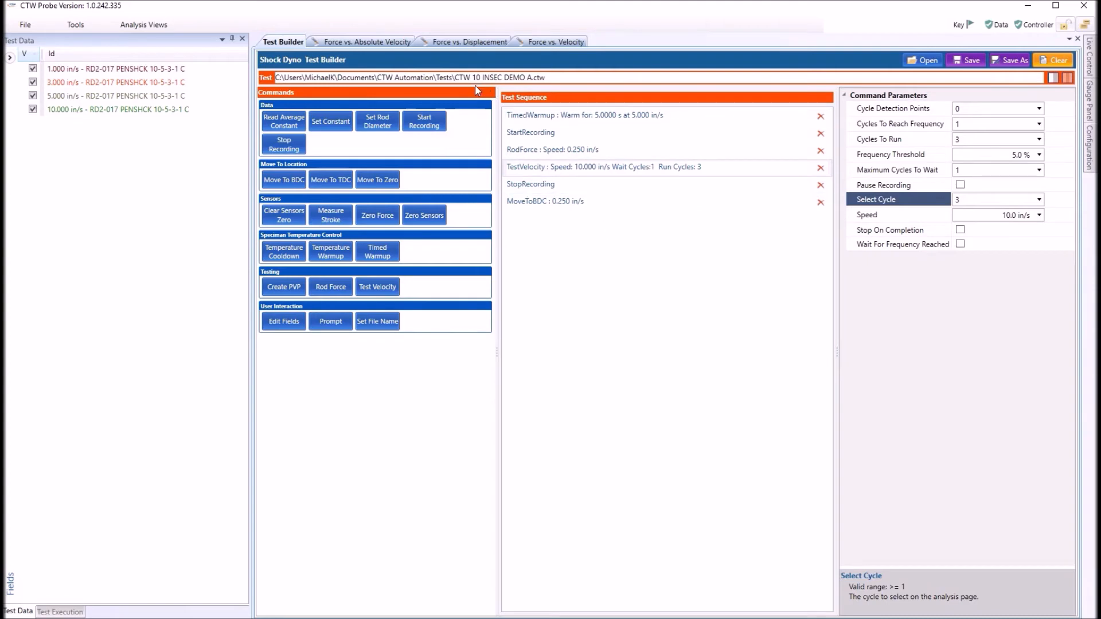
- Add three more velocity tests and move them directly after the existing velocity test, ahead of the stop recording command
left_click(378, 288)
left_click(378, 288)
left_click(378, 289)
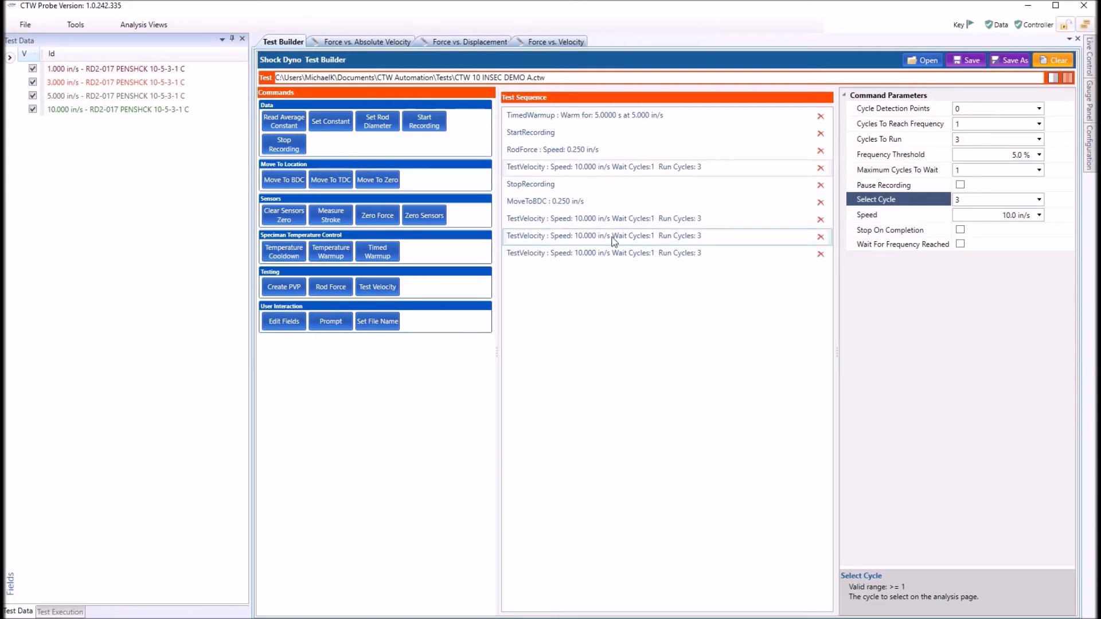
left_click(608, 219)
left_click_drag(609, 224, 605, 175)
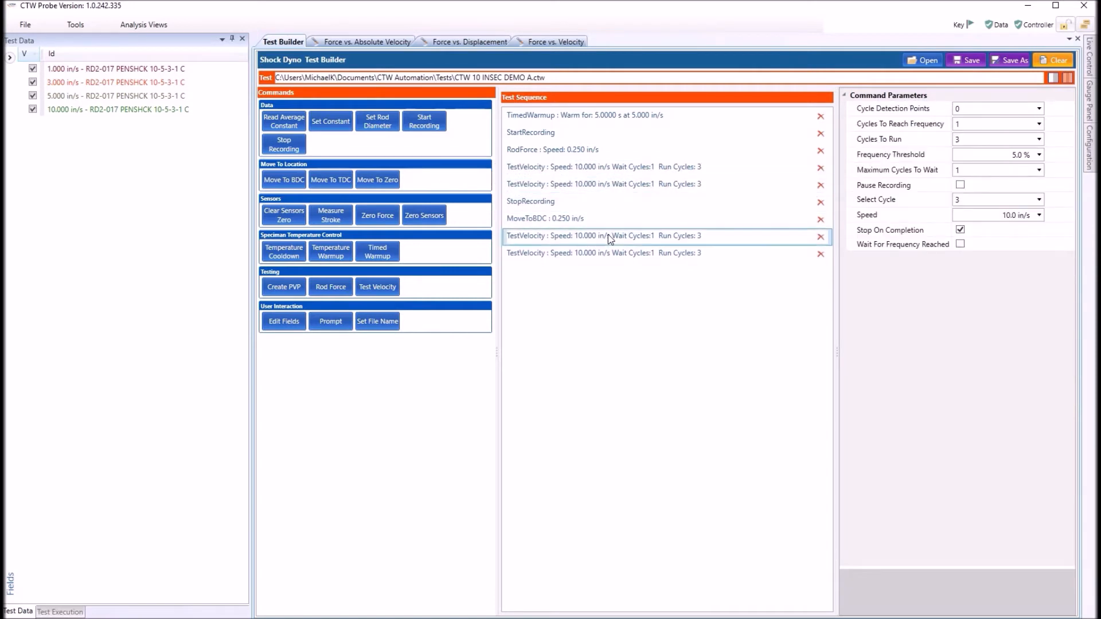
left_click_drag(611, 238, 611, 187)
left_click_drag(621, 253, 632, 224)
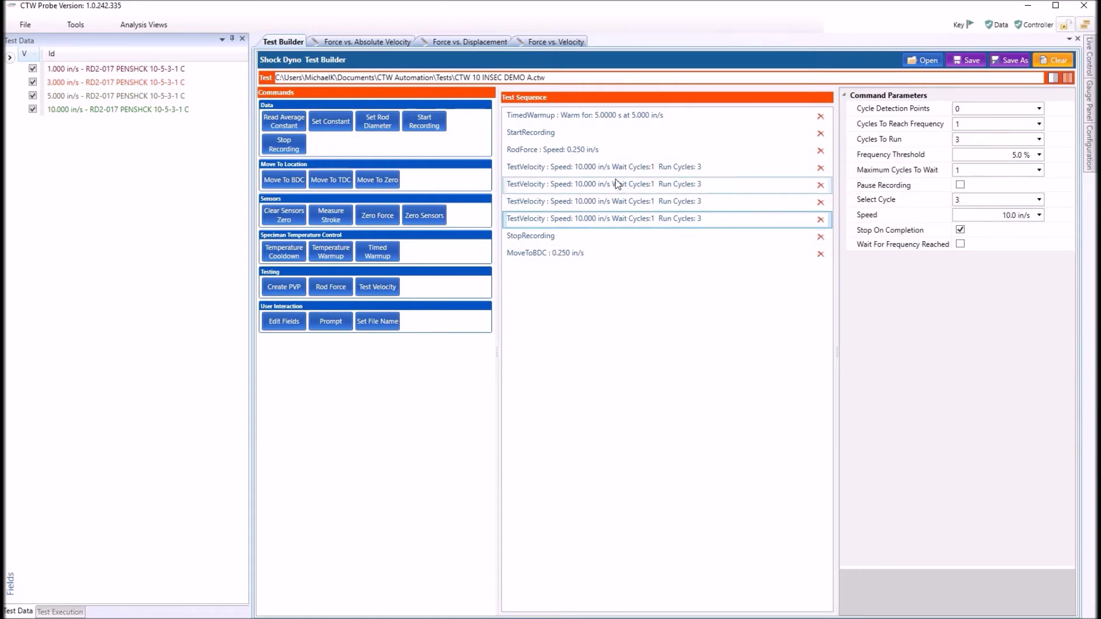
- Set the speed of the first velocity test in the sequence to 1.0 in/s
left_click(608, 168)
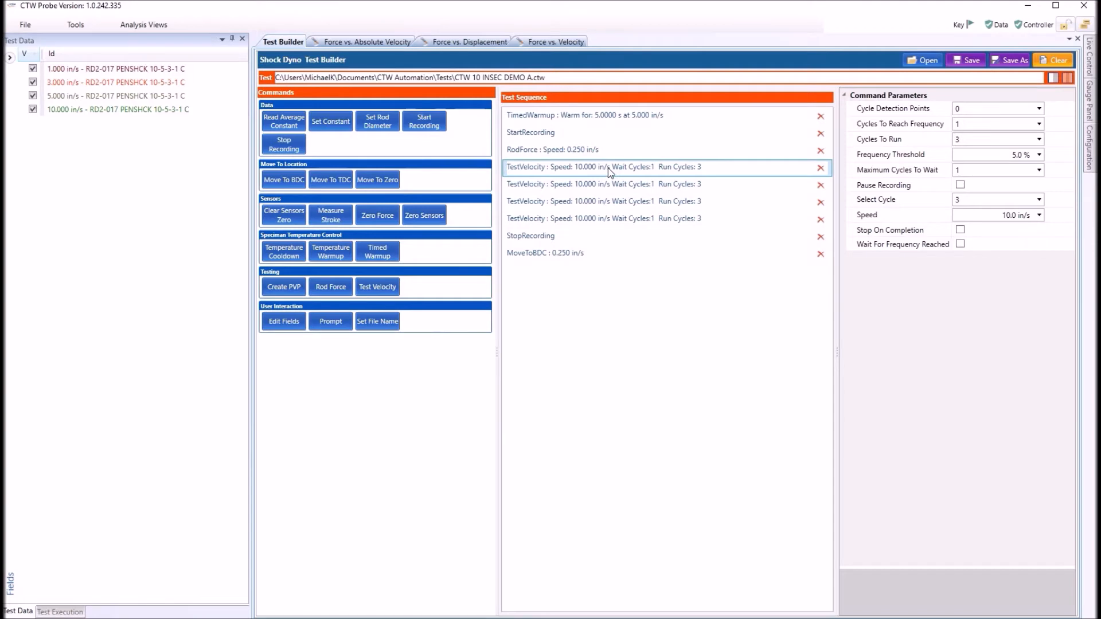
left_click(1030, 218)
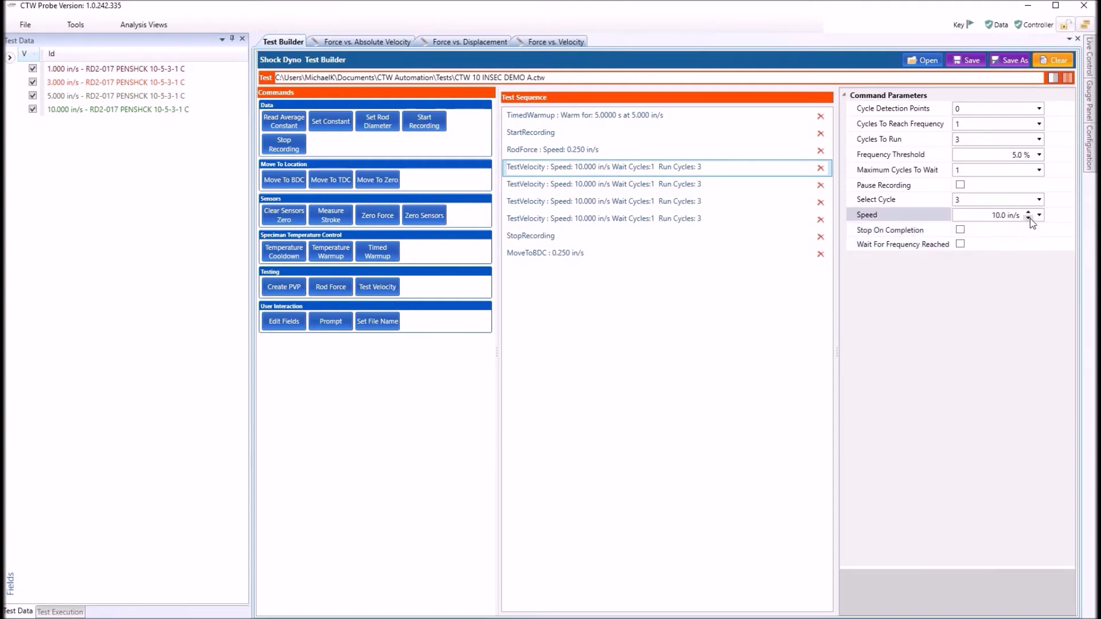
left_click(1030, 218)
left_click(1030, 218)
left_click(1029, 218)
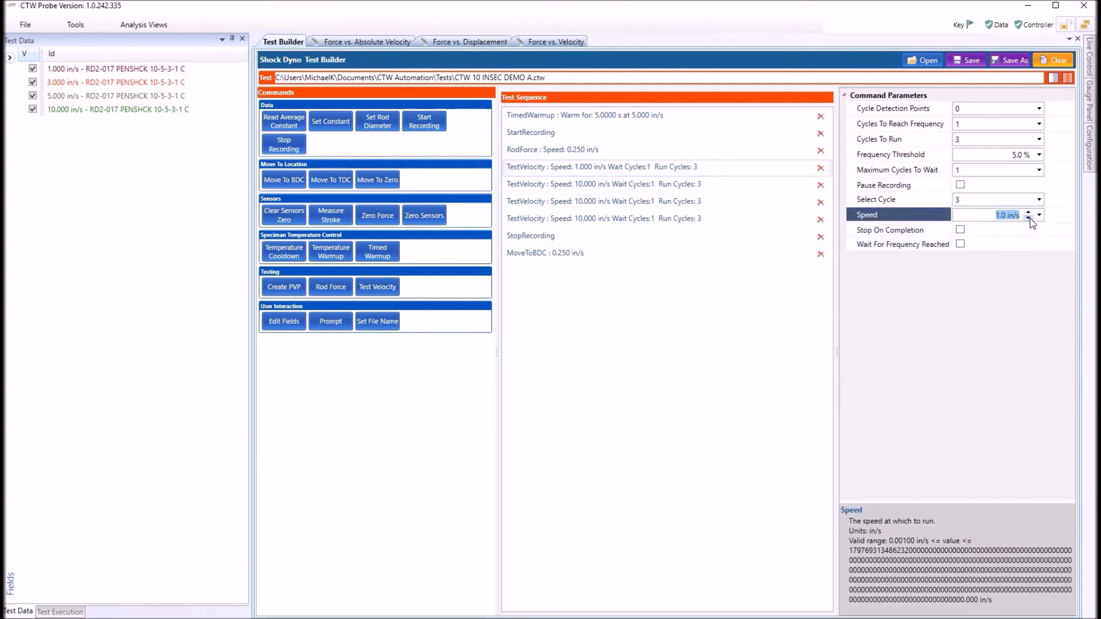
left_click(995, 155)
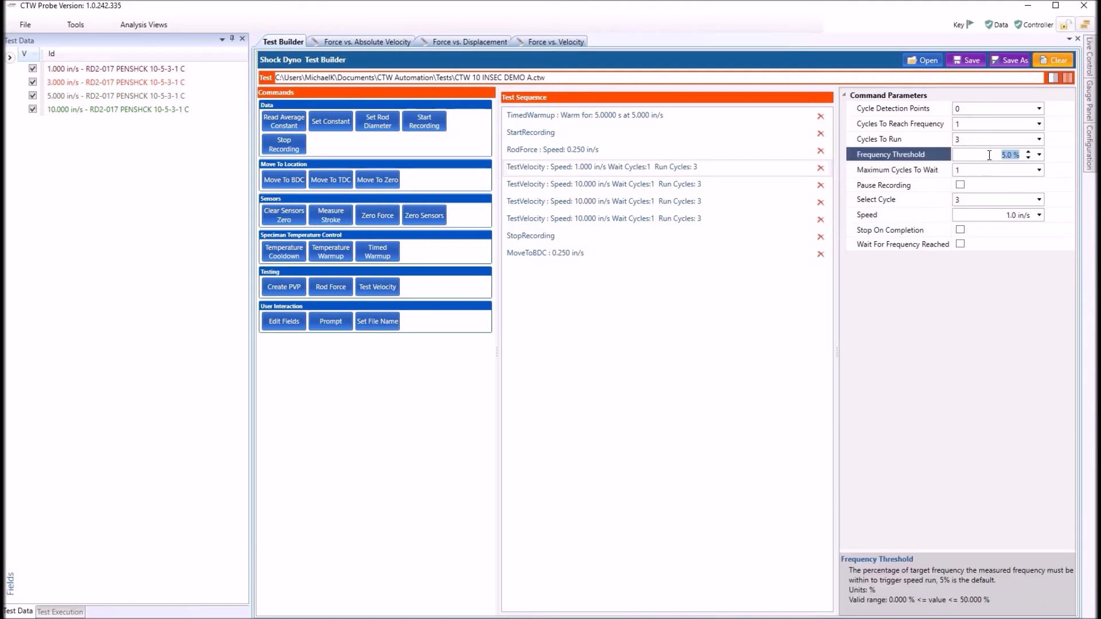
- Turn off Stop On Completion for the second velocity test and set its speed to 3.0 in/s
left_click(613, 186)
left_click(960, 230)
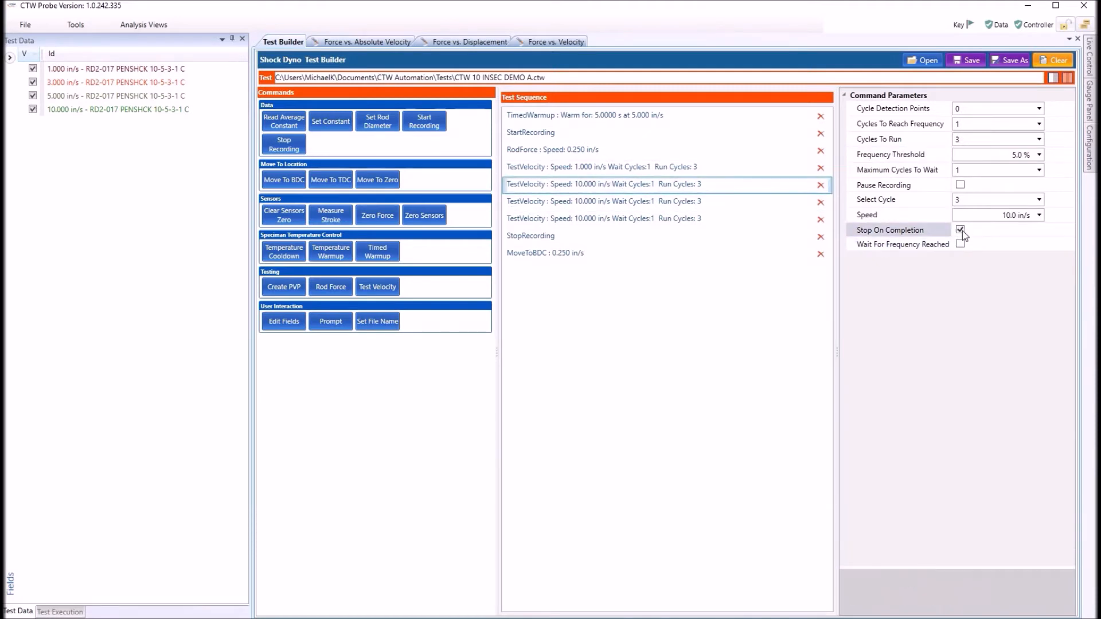
left_click(960, 229)
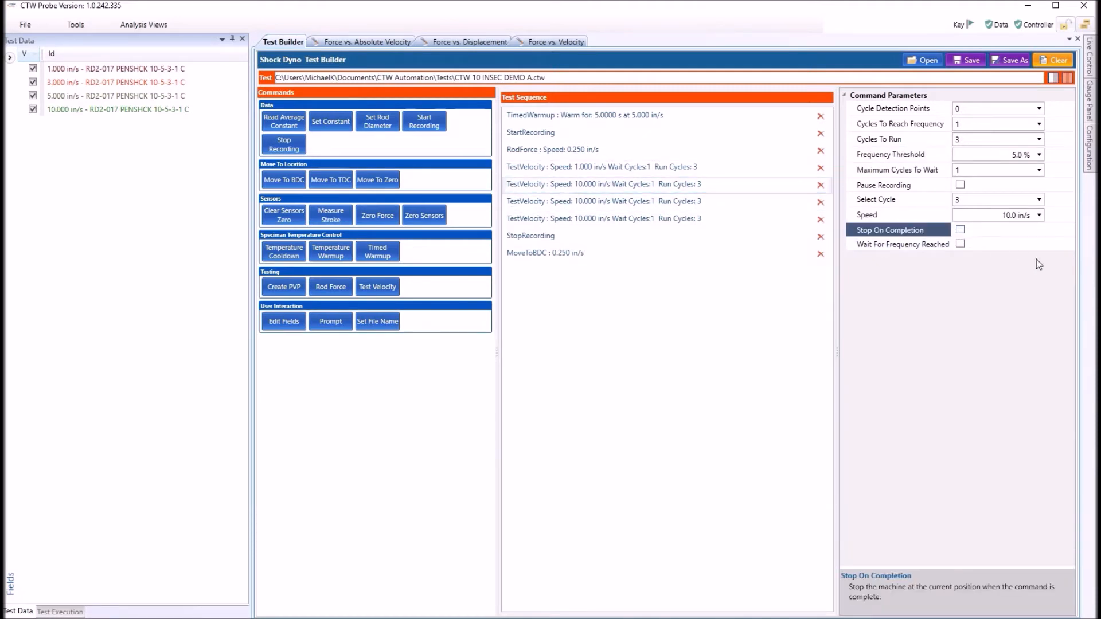
left_click(1029, 218)
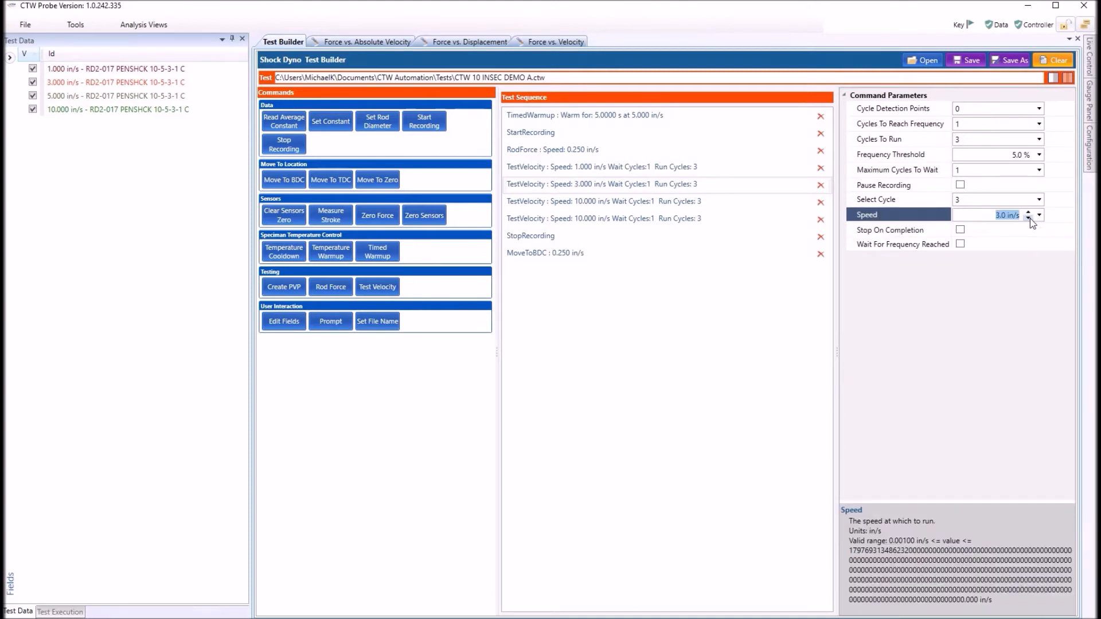
- Set the third velocity test's speed to 5.0 in/s and turn off Stop On Completion for the third and fourth velocity tests
left_click(613, 203)
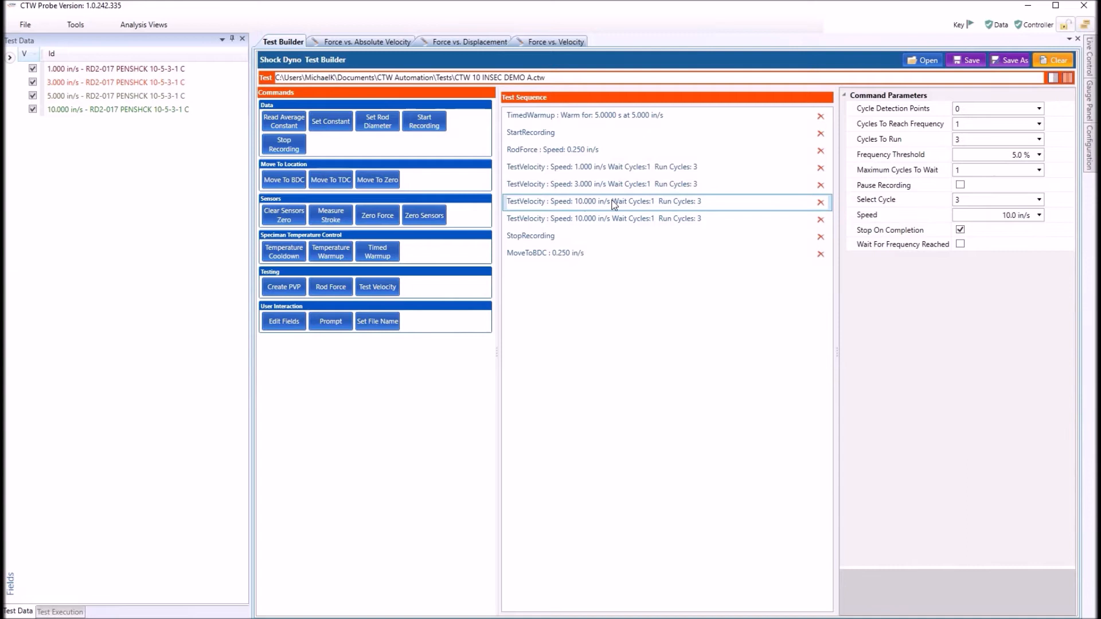
left_click(960, 230)
left_click(1029, 218)
left_click(1029, 218)
left_click(1029, 218)
left_click(796, 218)
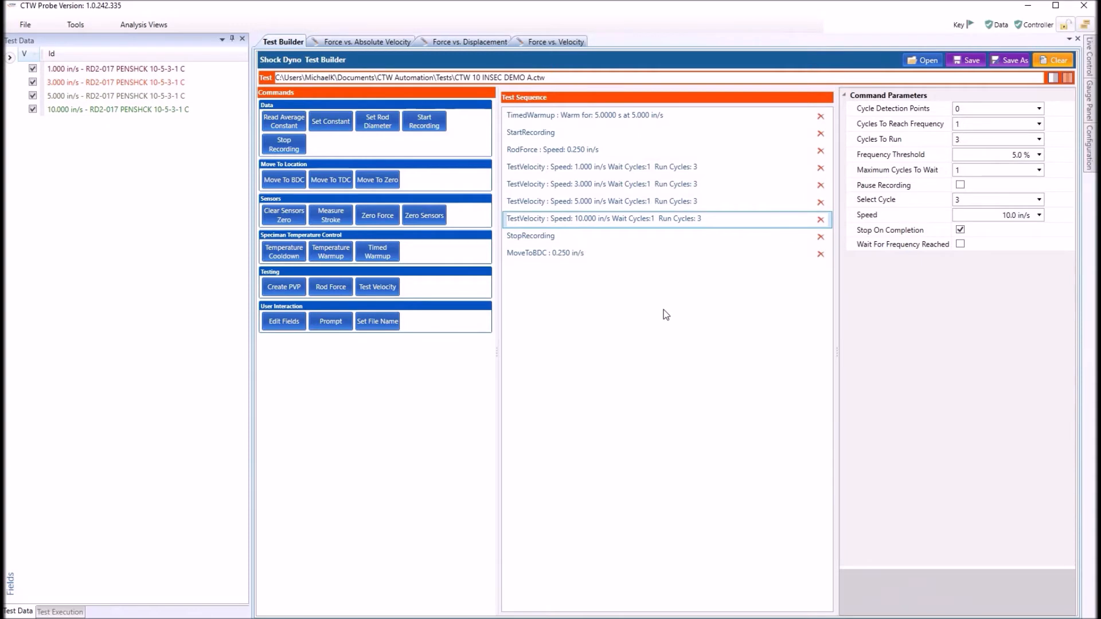
left_click(960, 230)
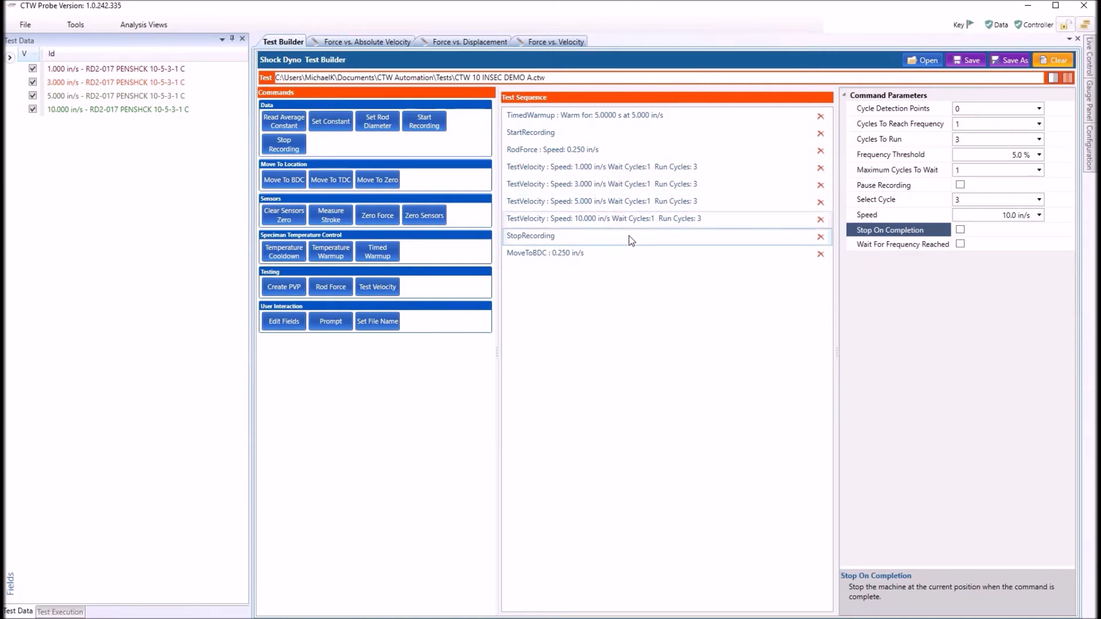
- Set Cycles To Run and Select Cycle to 1 for the 1 in/s velocity test
left_click(606, 167)
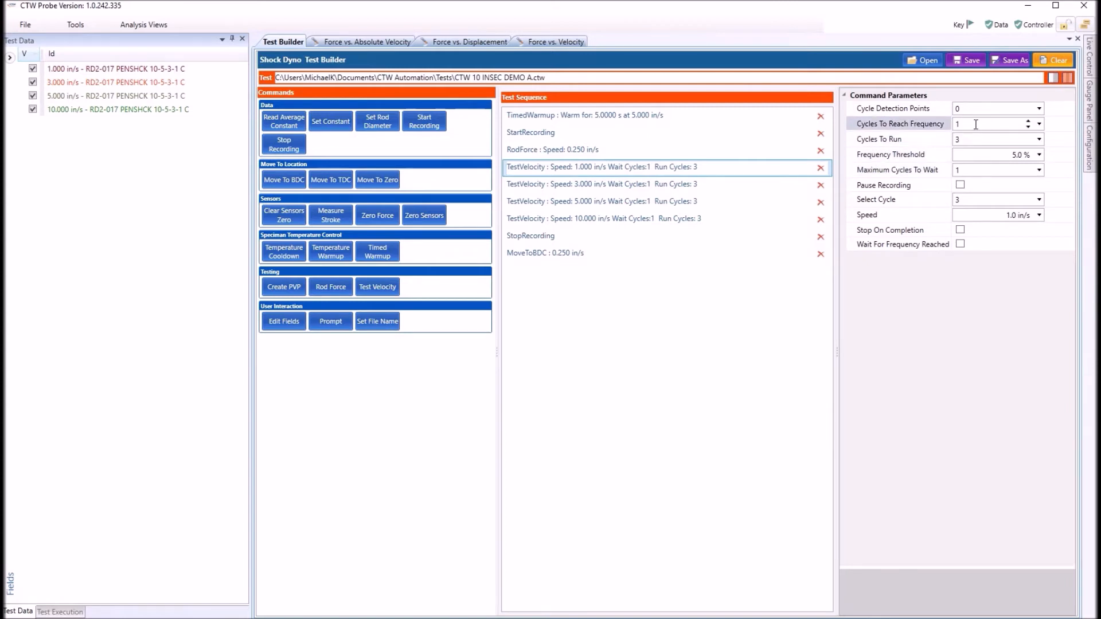
left_click(1028, 143)
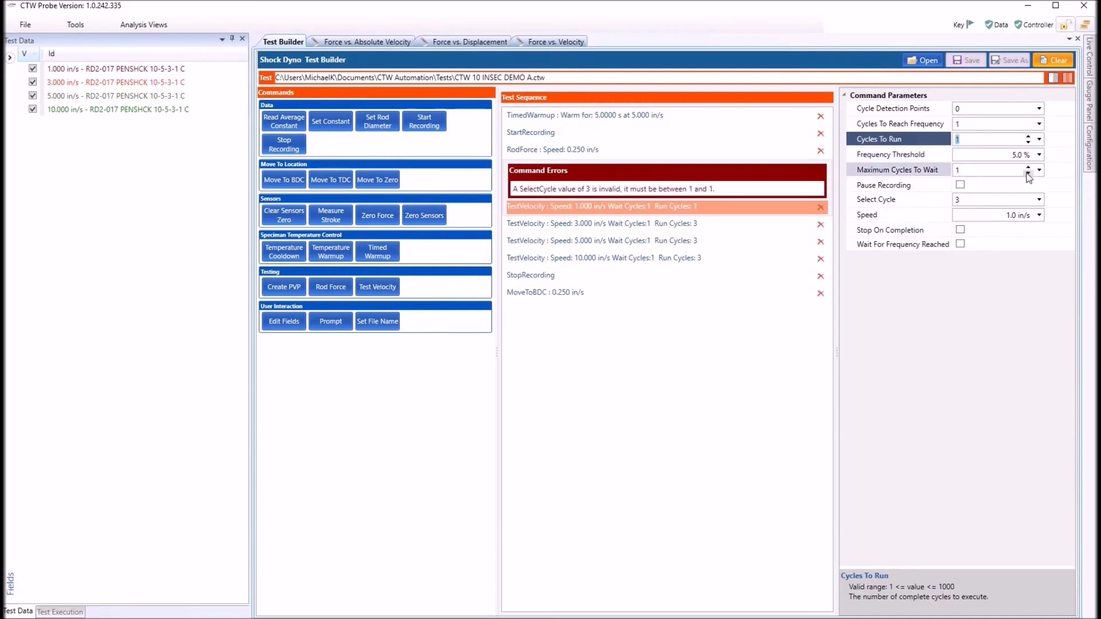
left_click(1029, 203)
left_click(1028, 203)
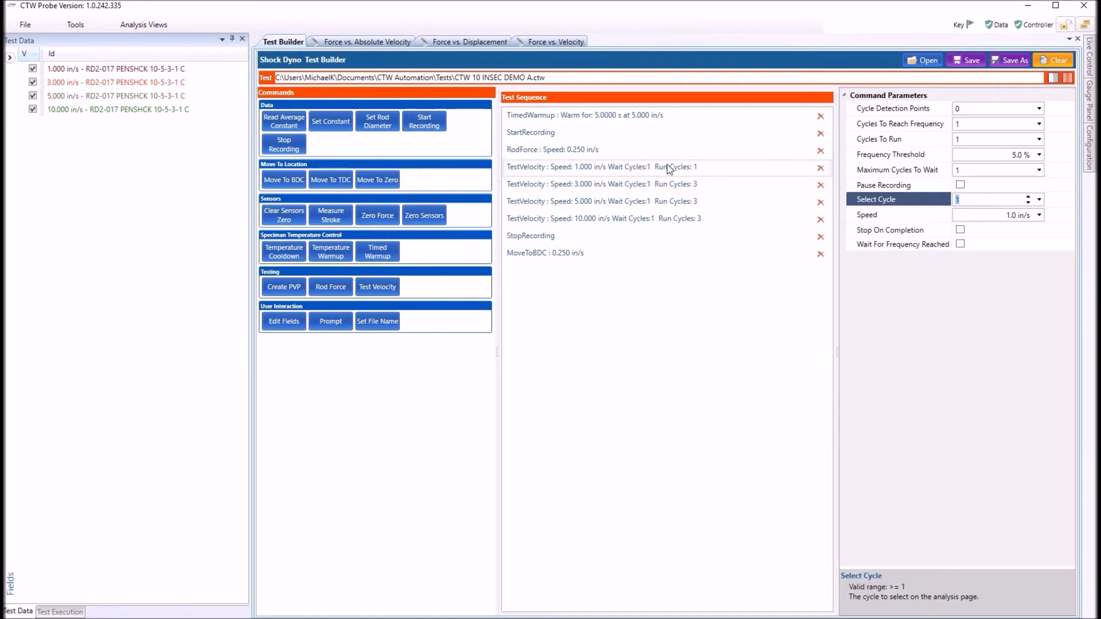
- Set Cycles To Run and Select Cycle to 1 for the 3 in/s velocity test
left_click(629, 186)
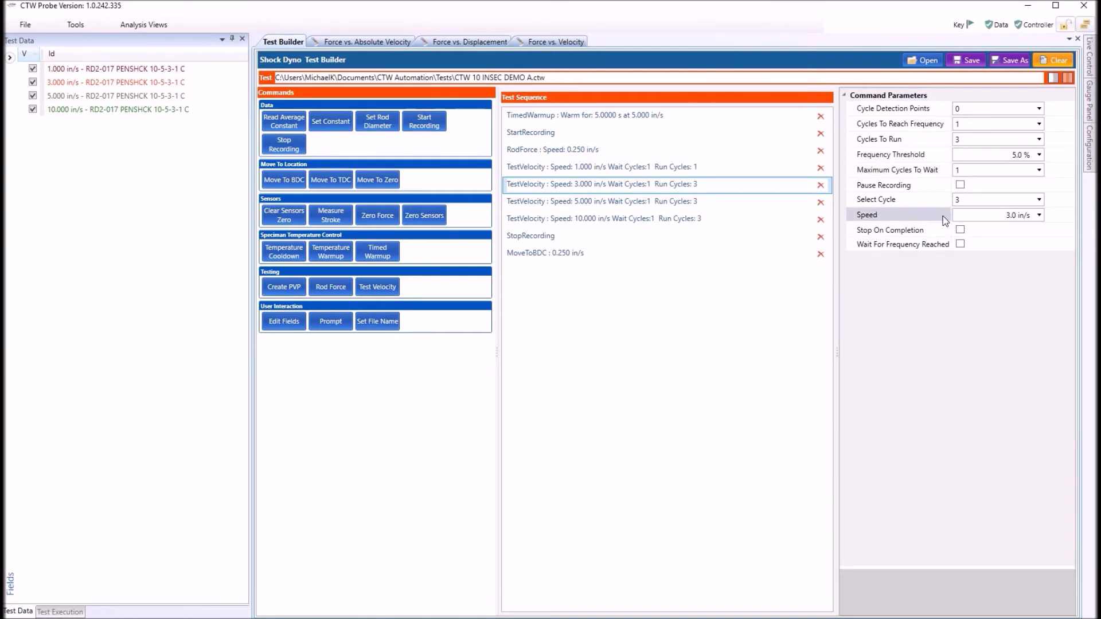
left_click(1029, 143)
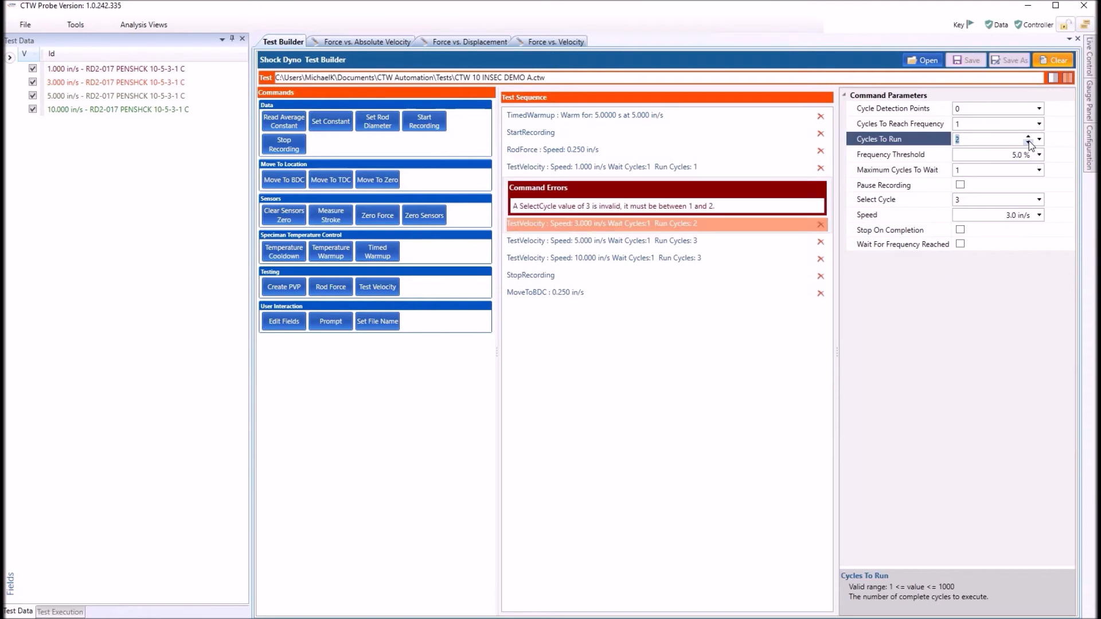
left_click(1029, 142)
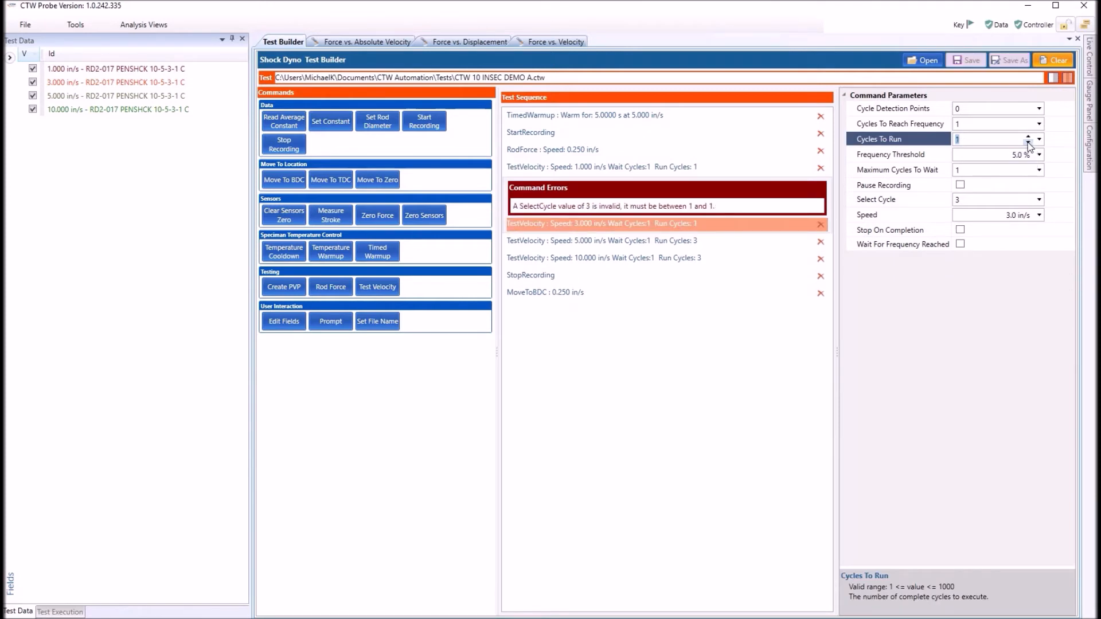
left_click(1028, 203)
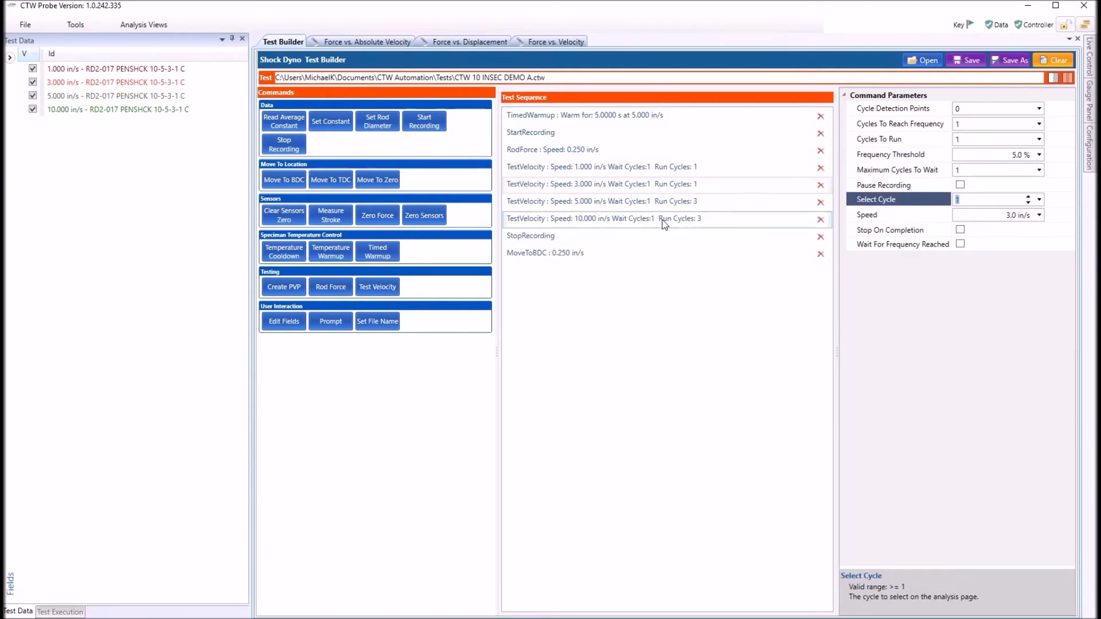
- Set Cycles To Run and Select Cycle to 2 for the 5 in/s velocity test, and review the 10 in/s test's parameters
left_click(600, 202)
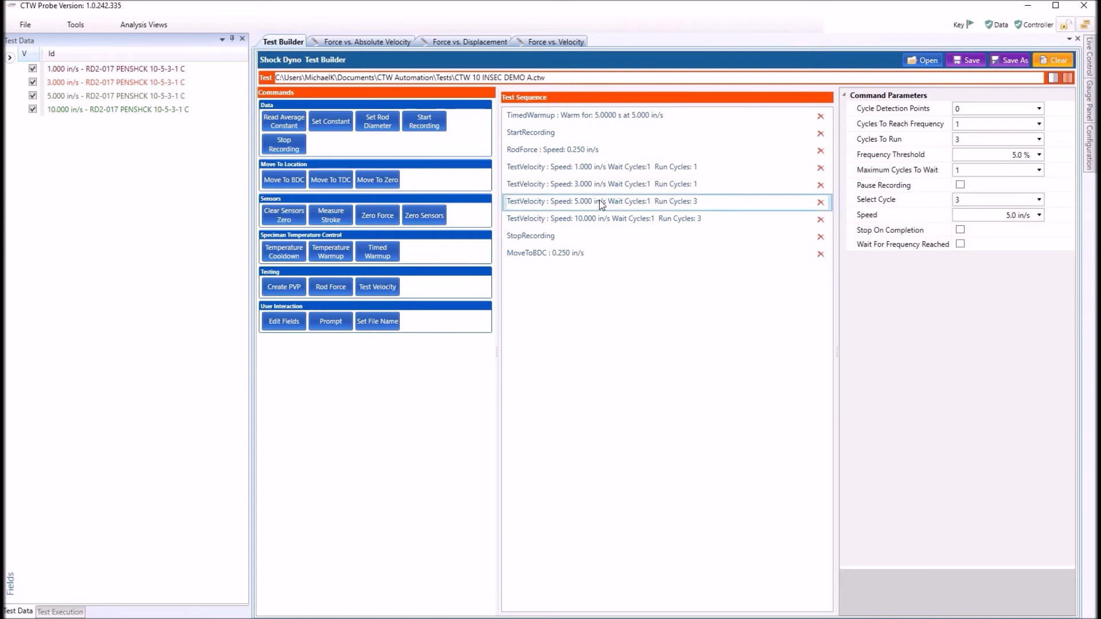
left_click(1029, 143)
left_click(1028, 202)
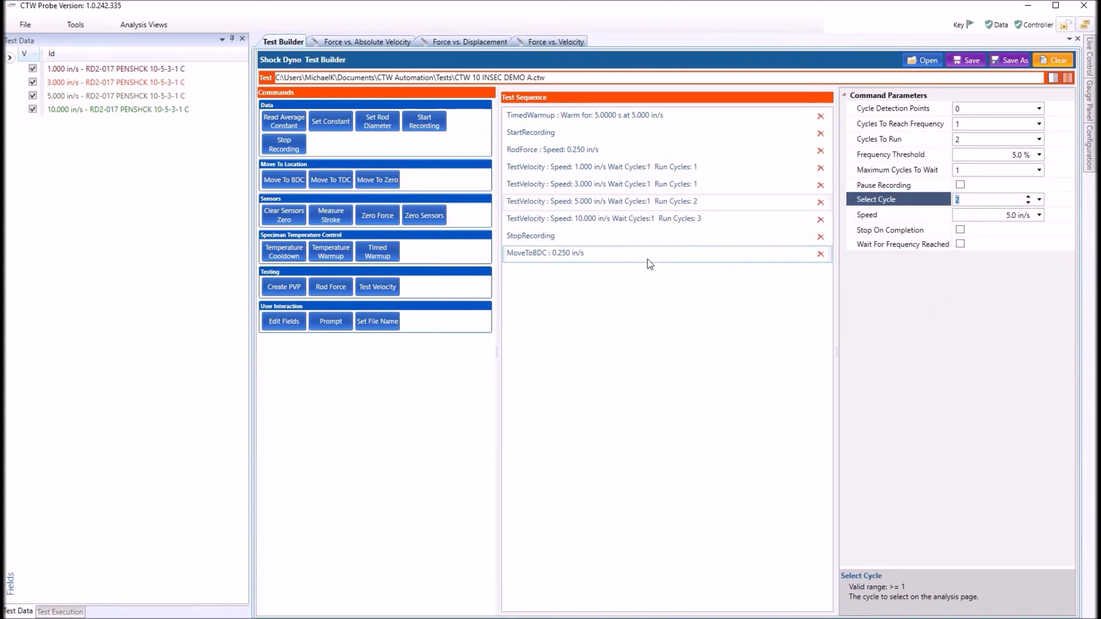
left_click(623, 220)
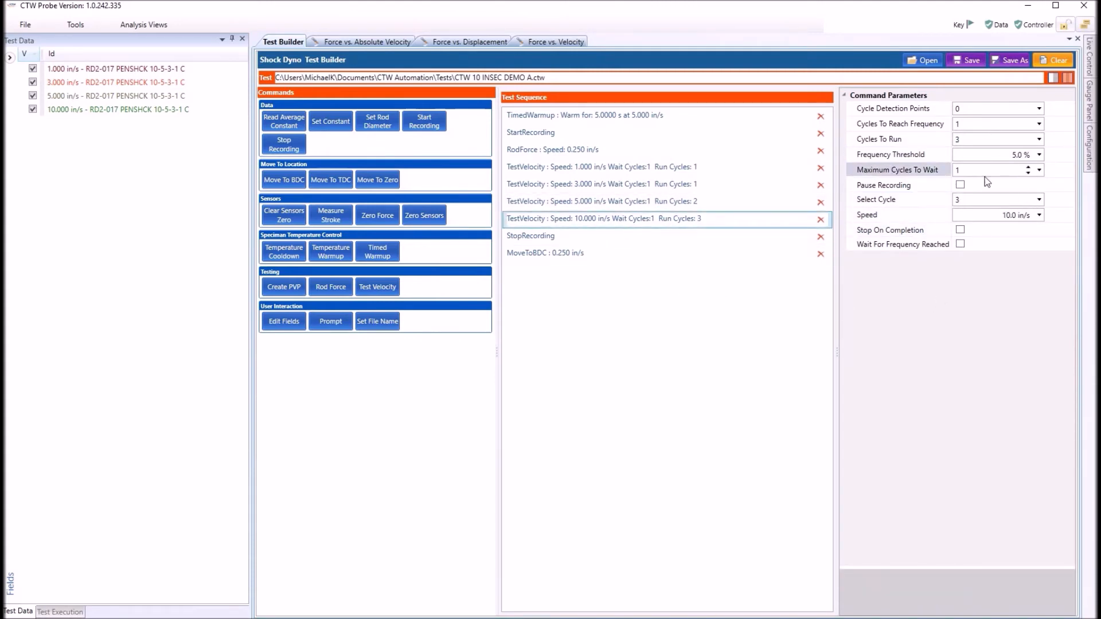
left_click(983, 202)
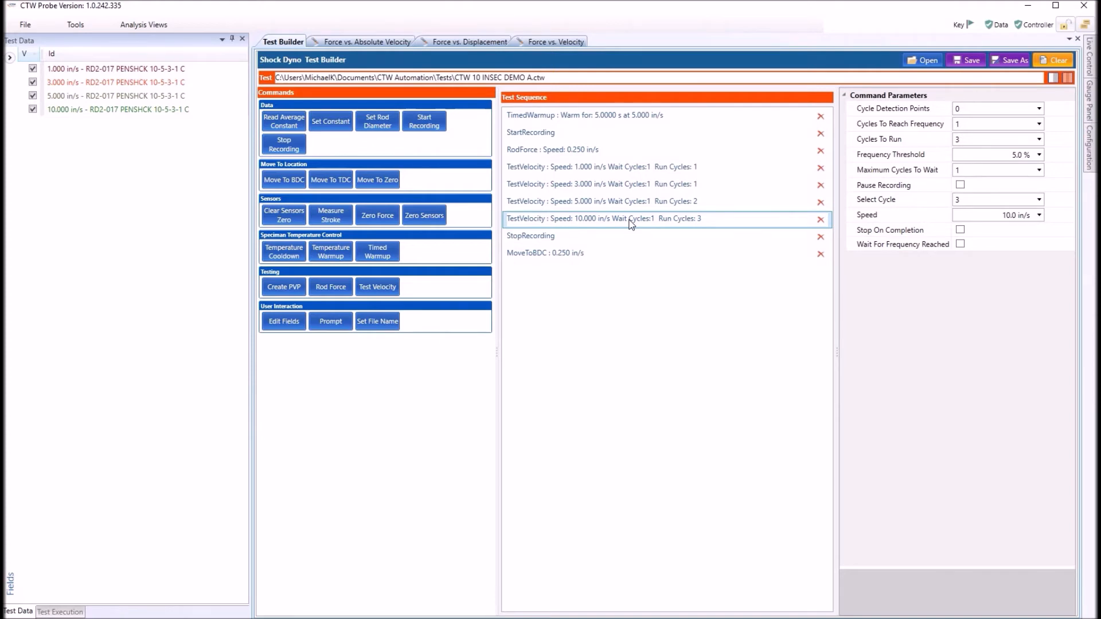
- Save the test sequence under the new file name "CTW 10-5-3-1 INSEC DEMO"
left_click(1015, 61)
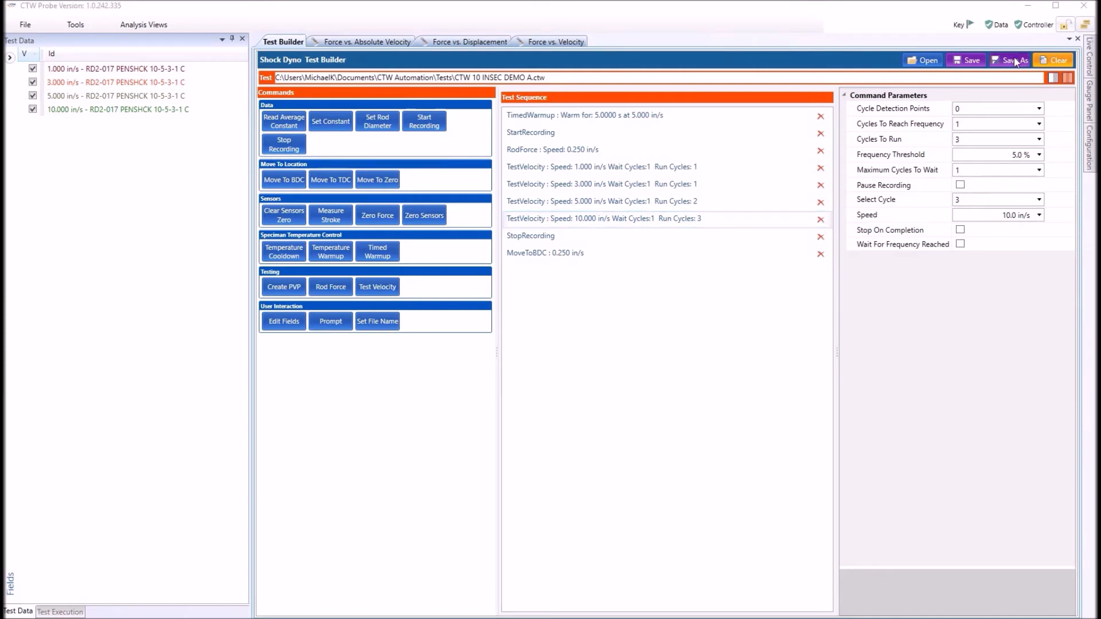
left_click(136, 233)
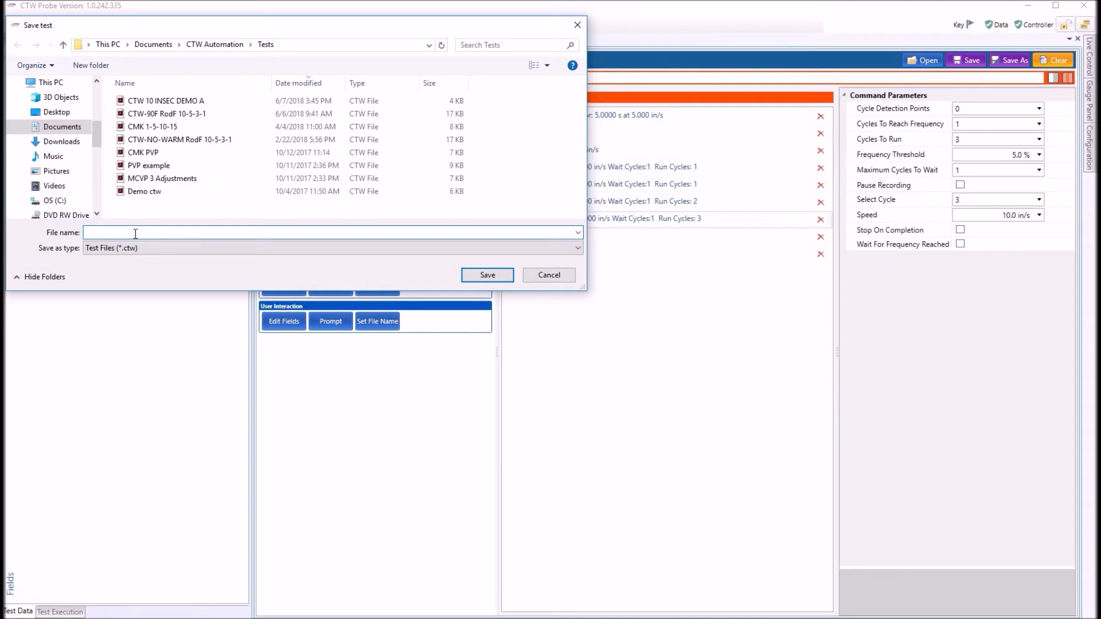
type("CTW ")
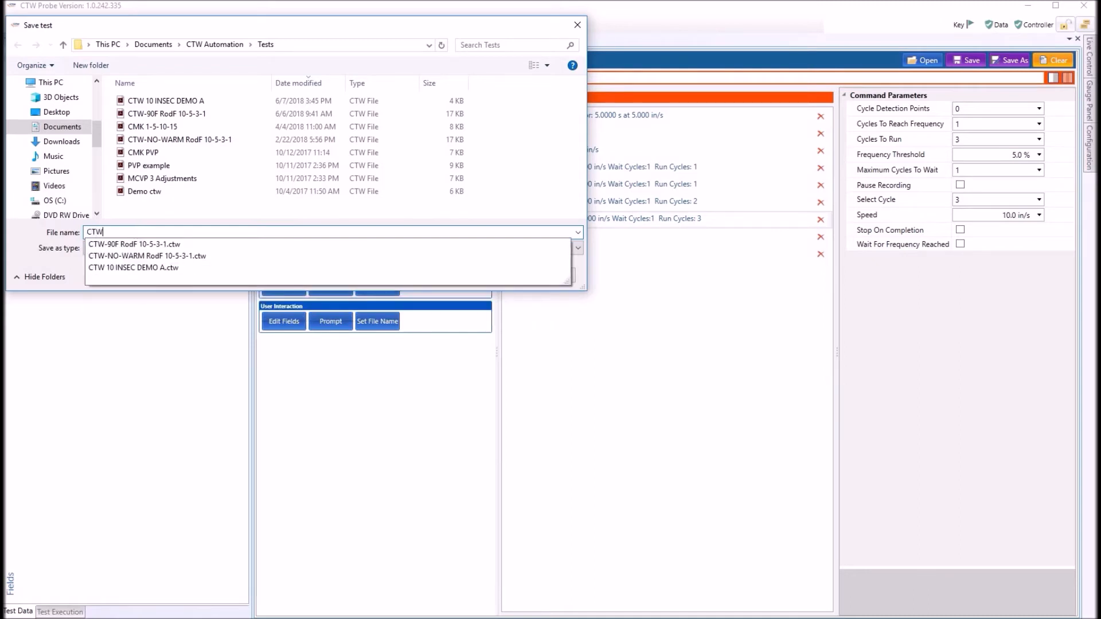
type("10-5-")
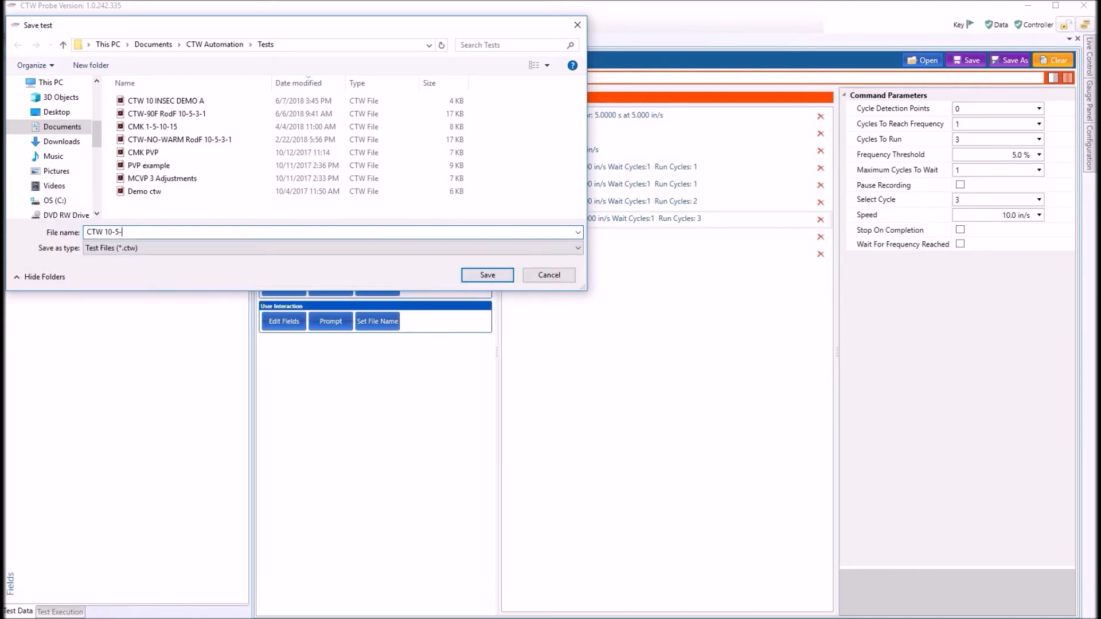
type("3-1 INSEC DEMO")
key("Return")
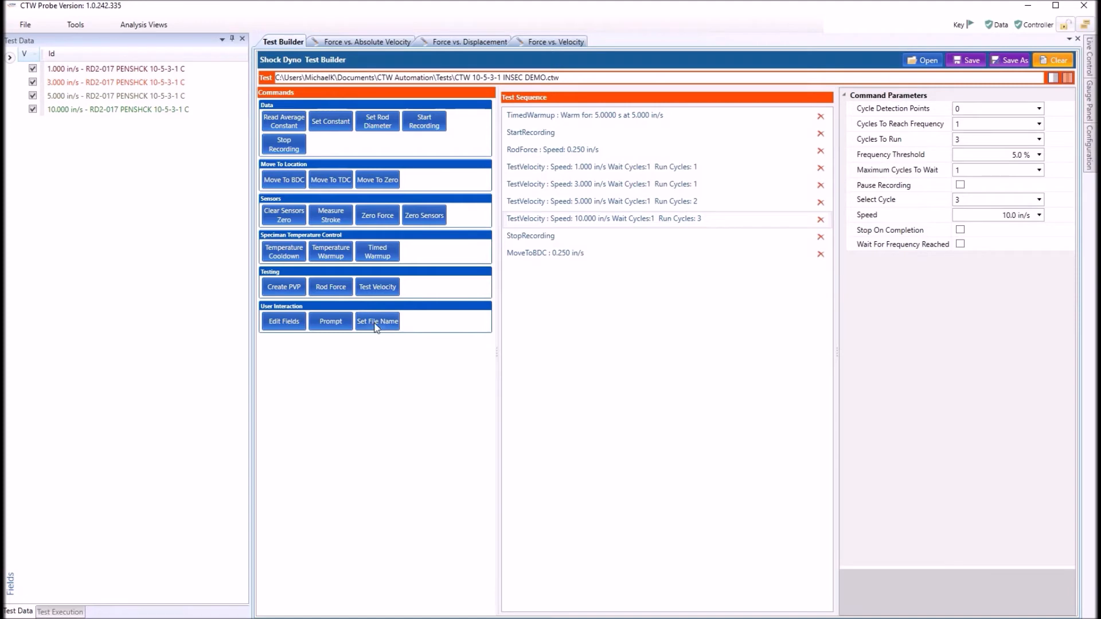
- Add a Create PVP command and place it between the 10 in/s velocity test and StopRecording
left_click(275, 290)
left_click(527, 275)
left_click_drag(527, 275, 536, 228)
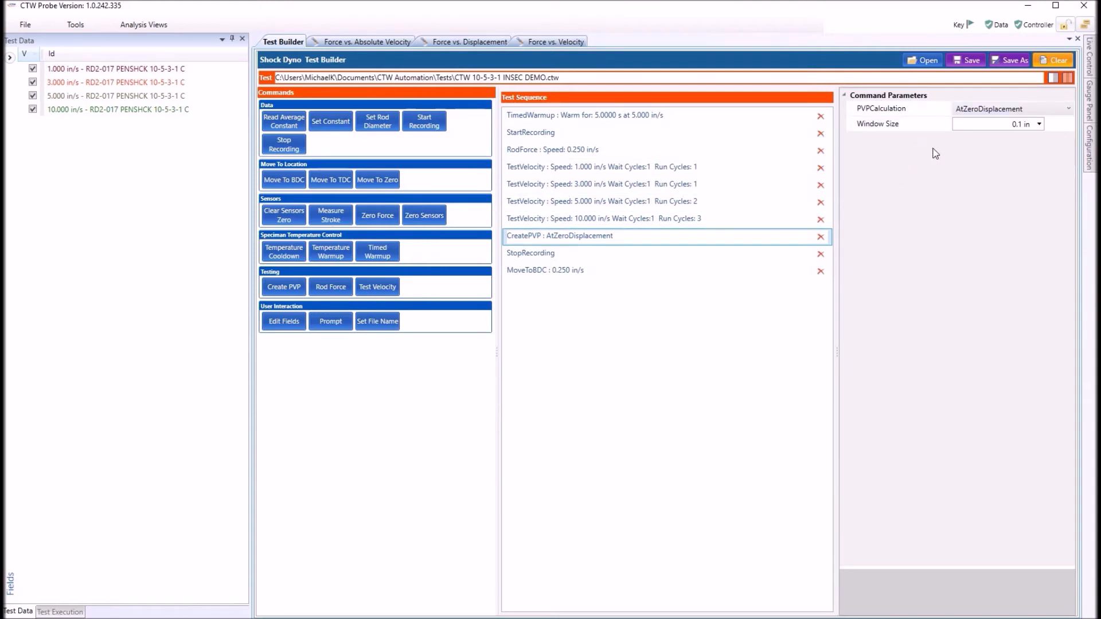
- Try PeakForce and PeakVelocity as the PVP calculation type of the Create PVP command
left_click(1070, 109)
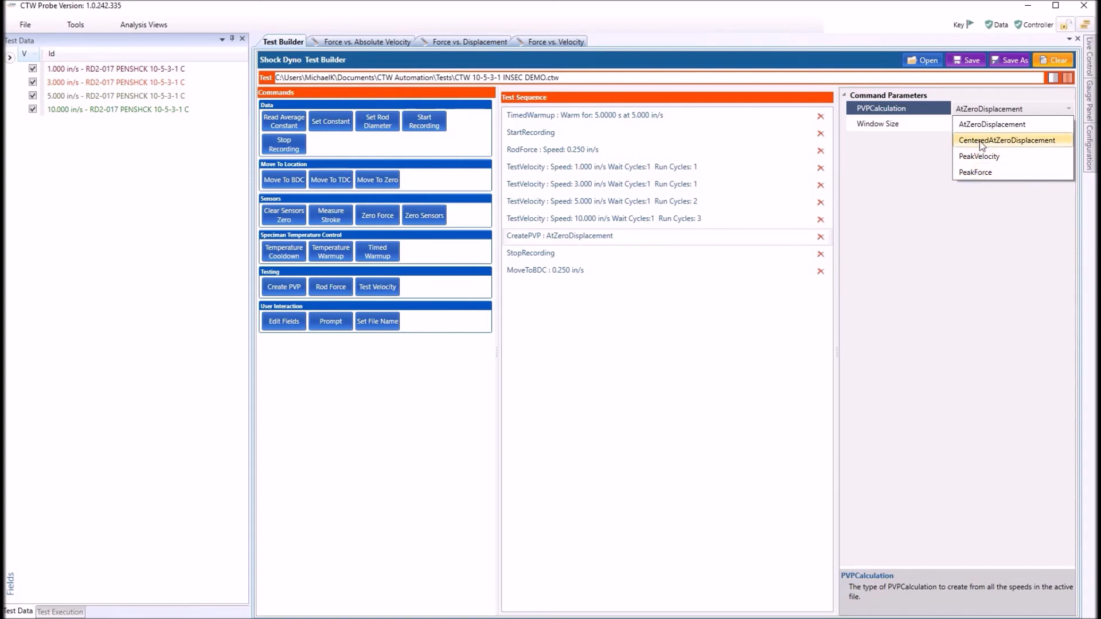
left_click(978, 170)
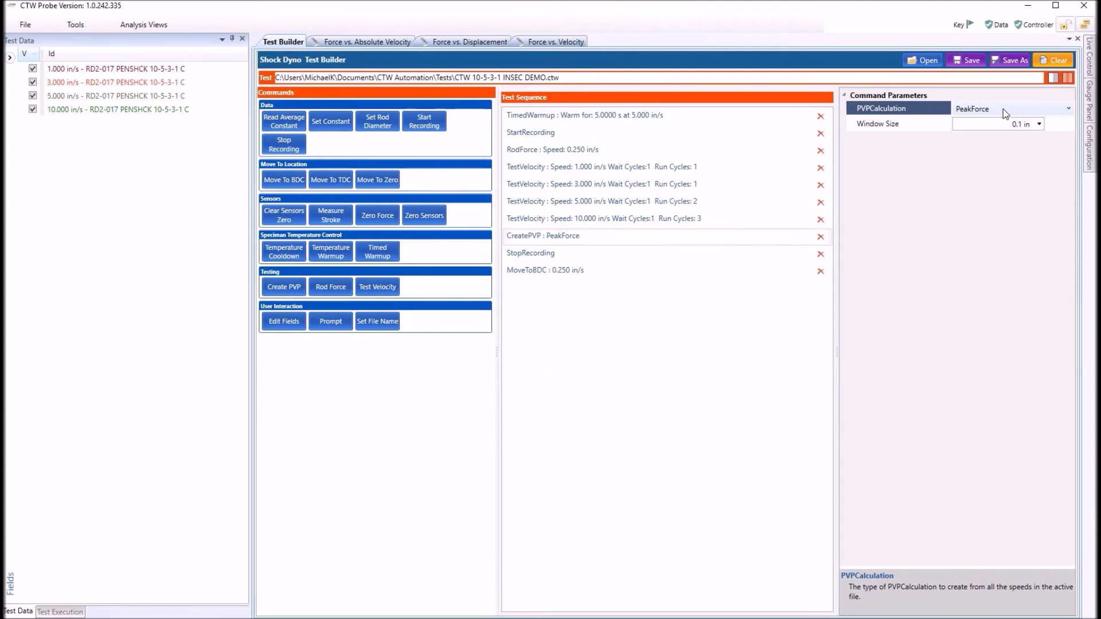
left_click(1069, 109)
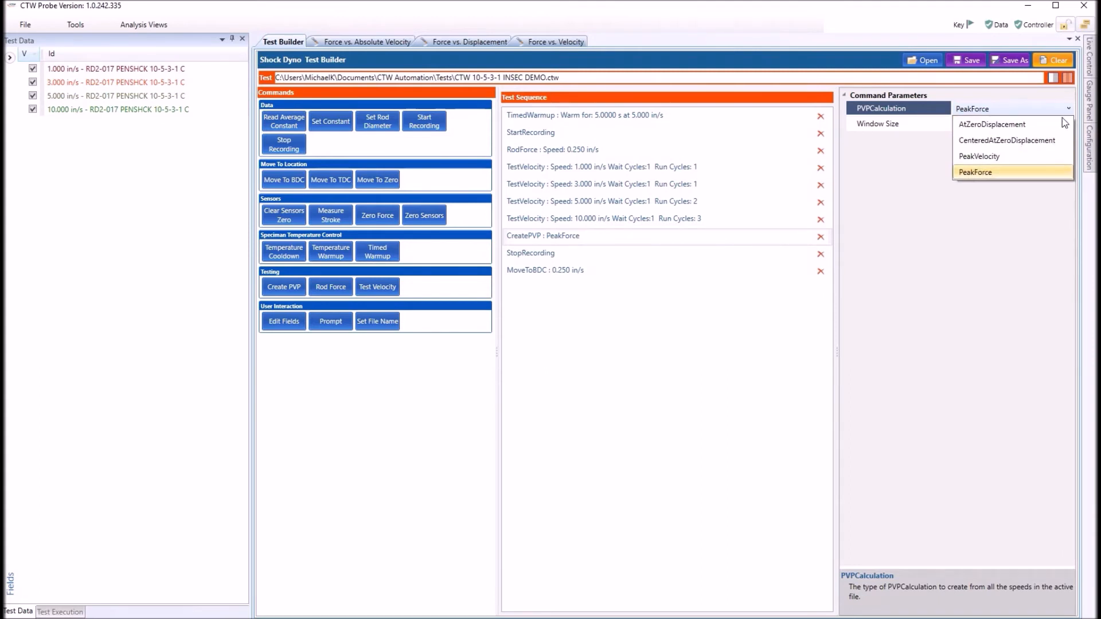
left_click(997, 156)
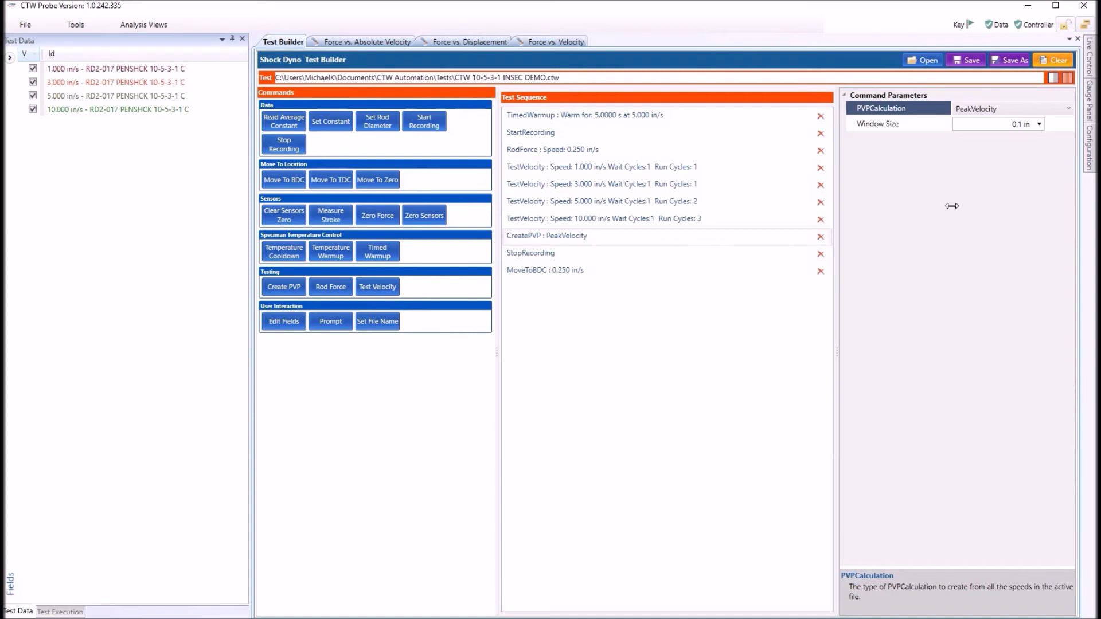
- Set the PVP calculation to CenteredAtZeroDisplacement and inspect its Window Size setting
left_click(1069, 109)
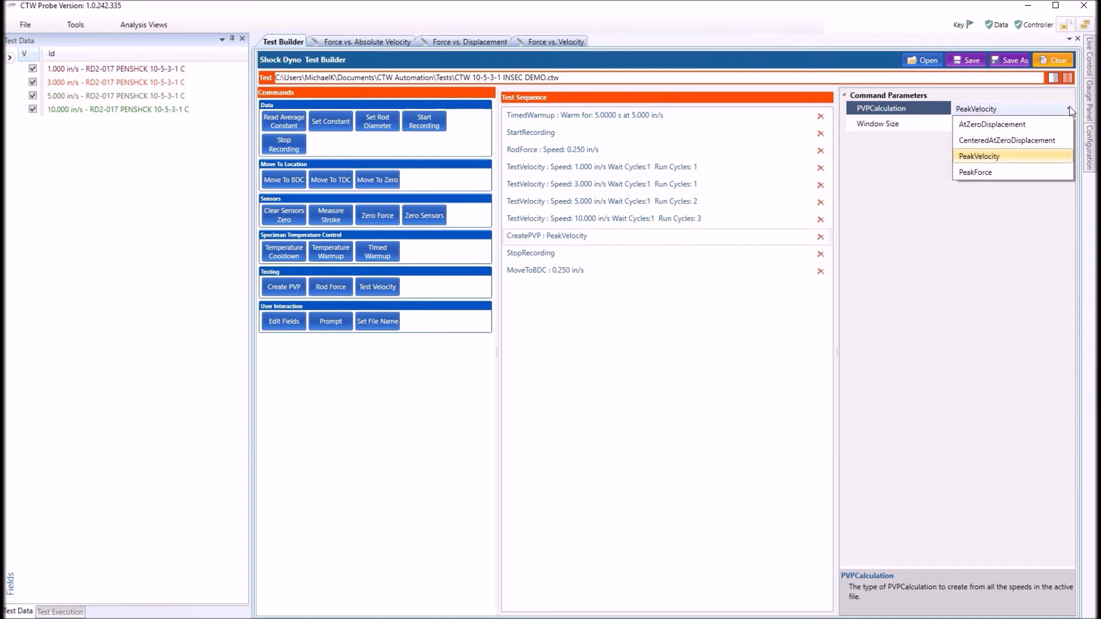
left_click(979, 140)
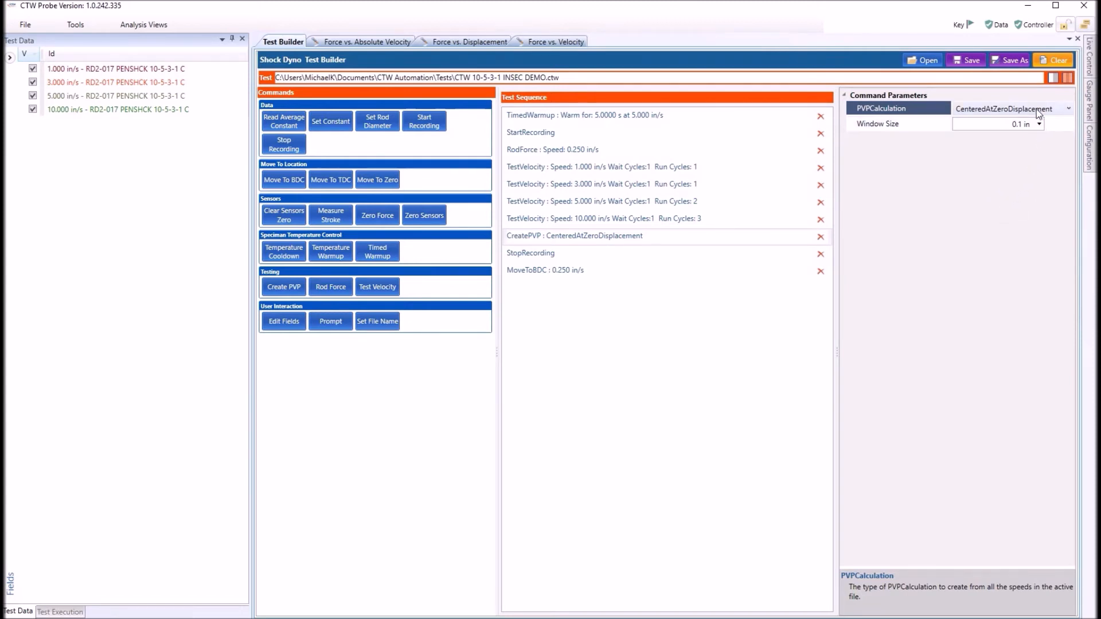
left_click(1039, 124)
left_click(1039, 124)
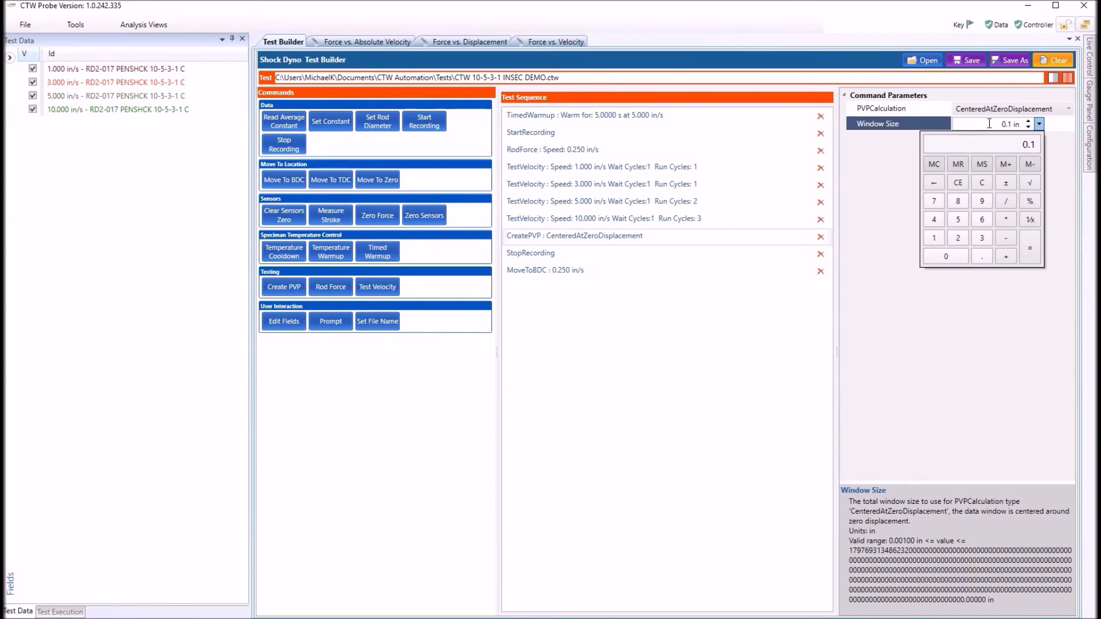
left_click(960, 322)
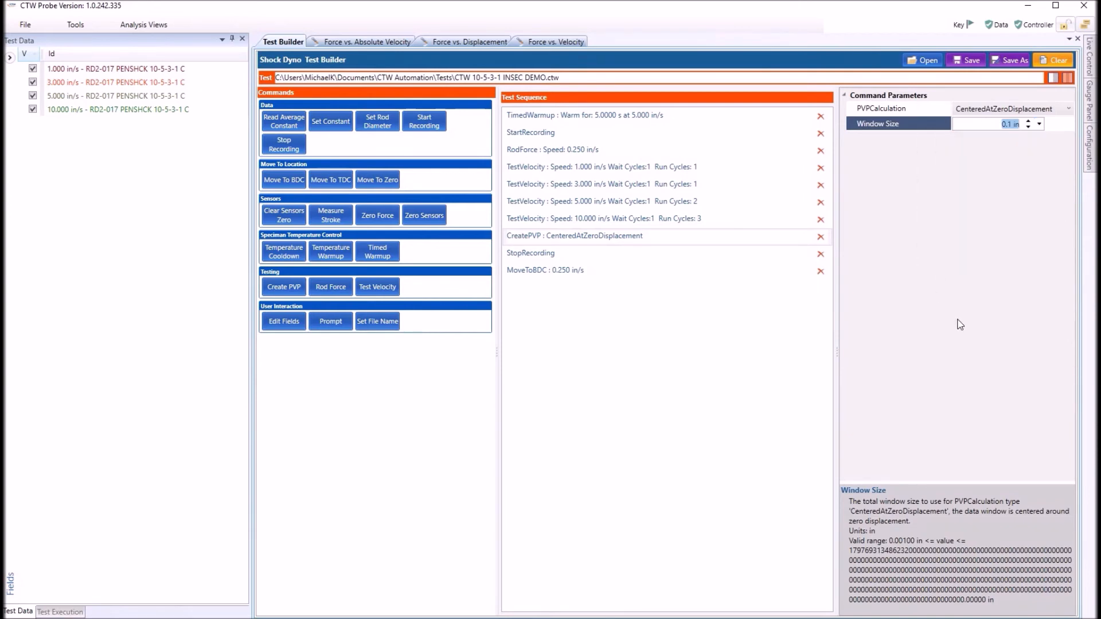
- Save the sequence as a new test file named "CTW 10-5-3-1 INSEC DEMO PVP"
left_click(1013, 62)
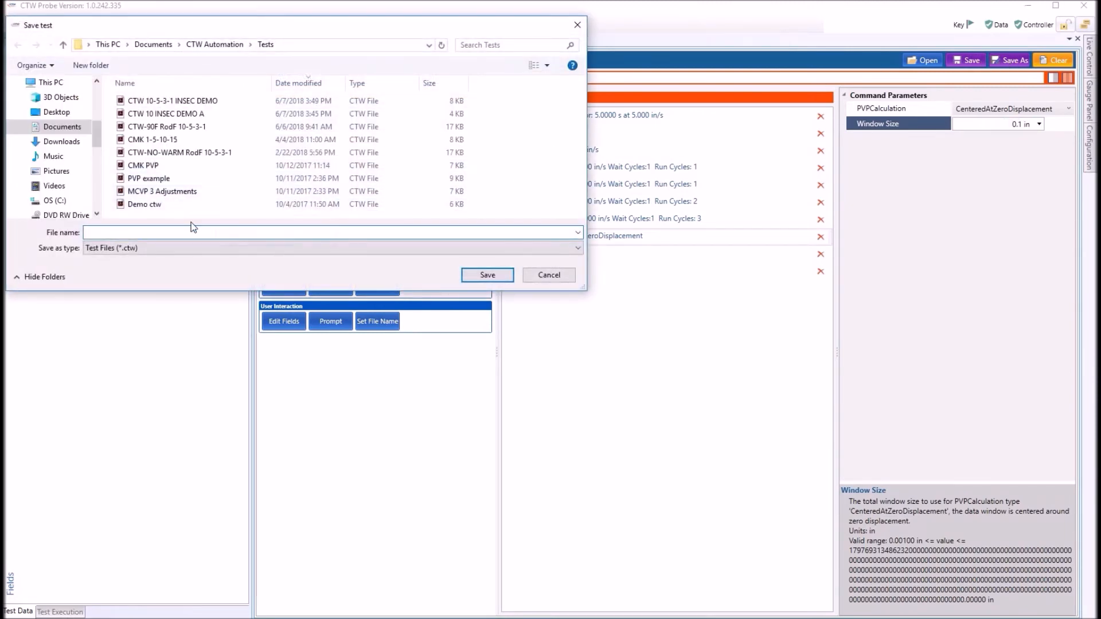
left_click(181, 103)
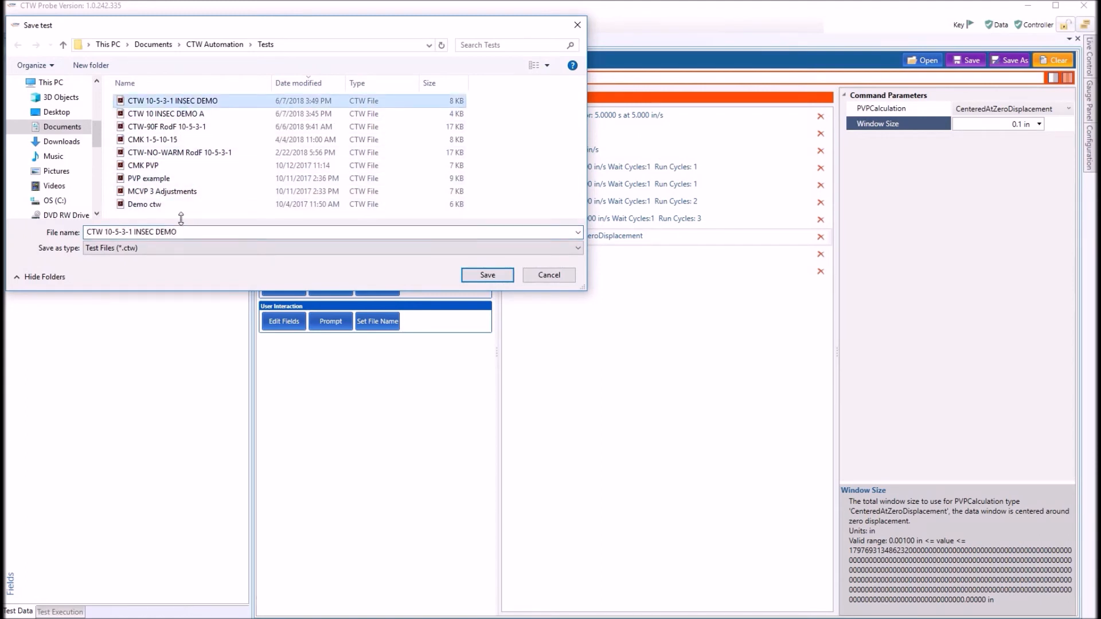
left_click(193, 232)
left_click(193, 232)
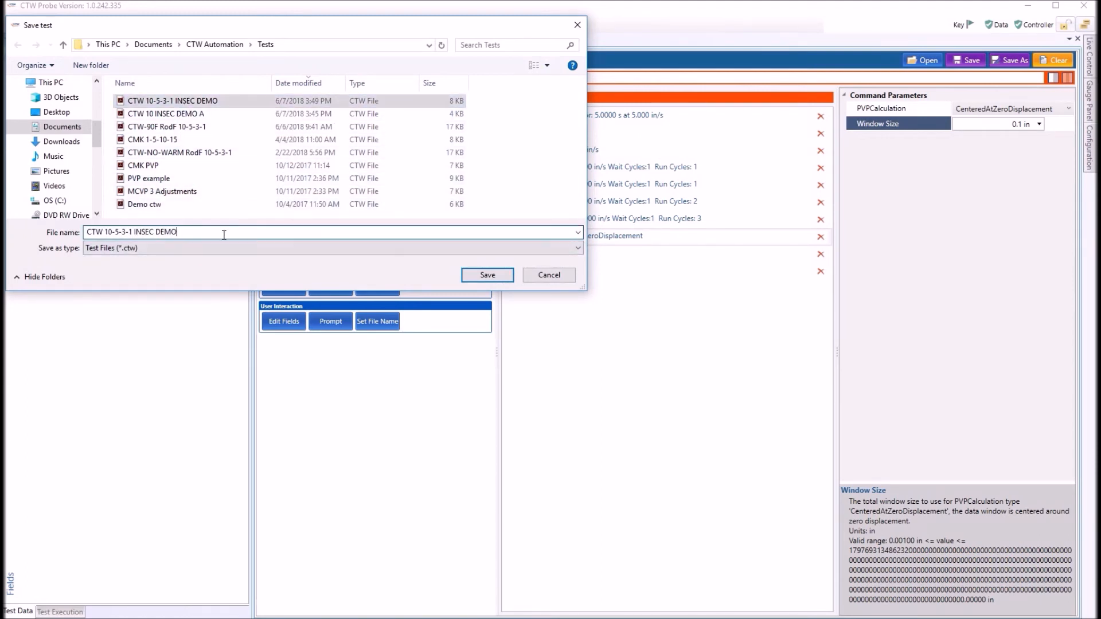
type("PVP")
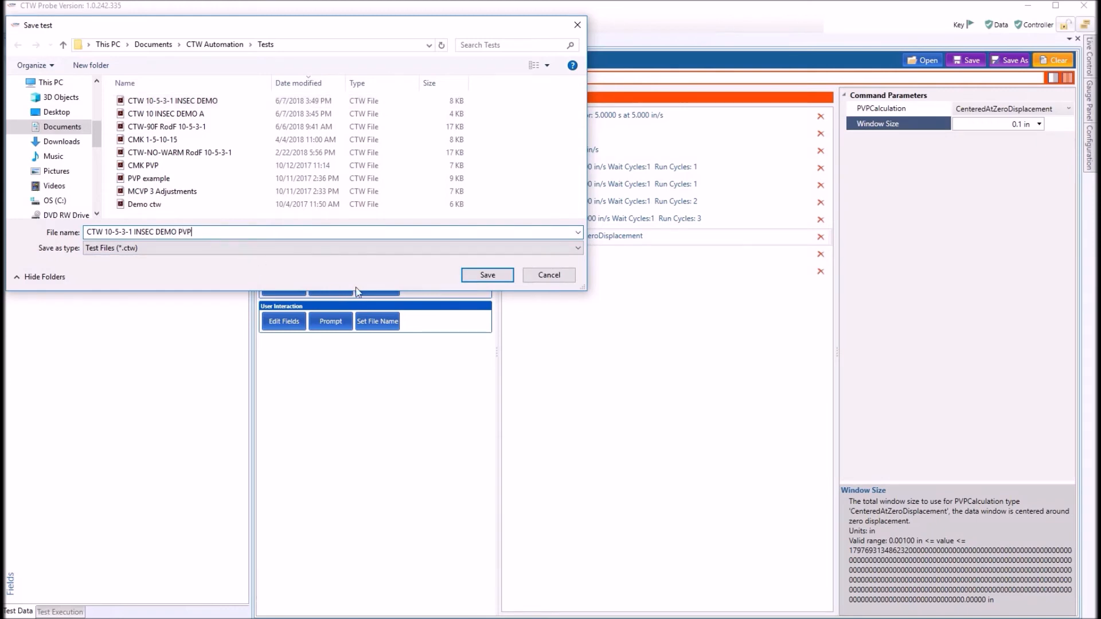
left_click(488, 276)
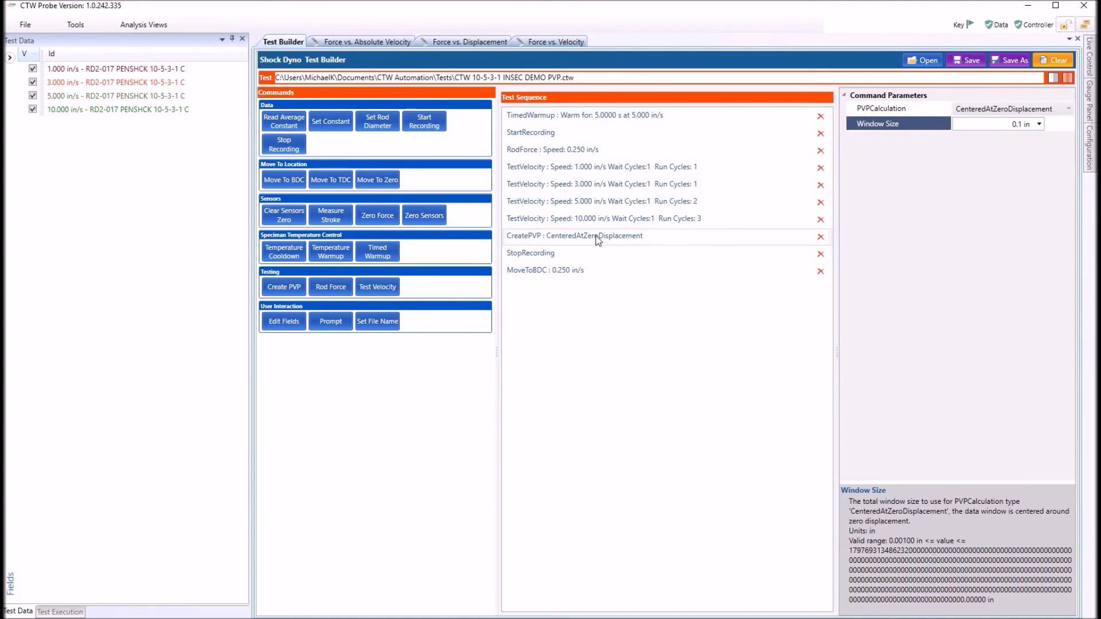
- Delete every command after RodForce from the sequence: the four velocity tests, CreatePVP, StopRecording and MoveToBDC
left_click(820, 167)
left_click(821, 168)
left_click(821, 168)
left_click(821, 167)
left_click(821, 167)
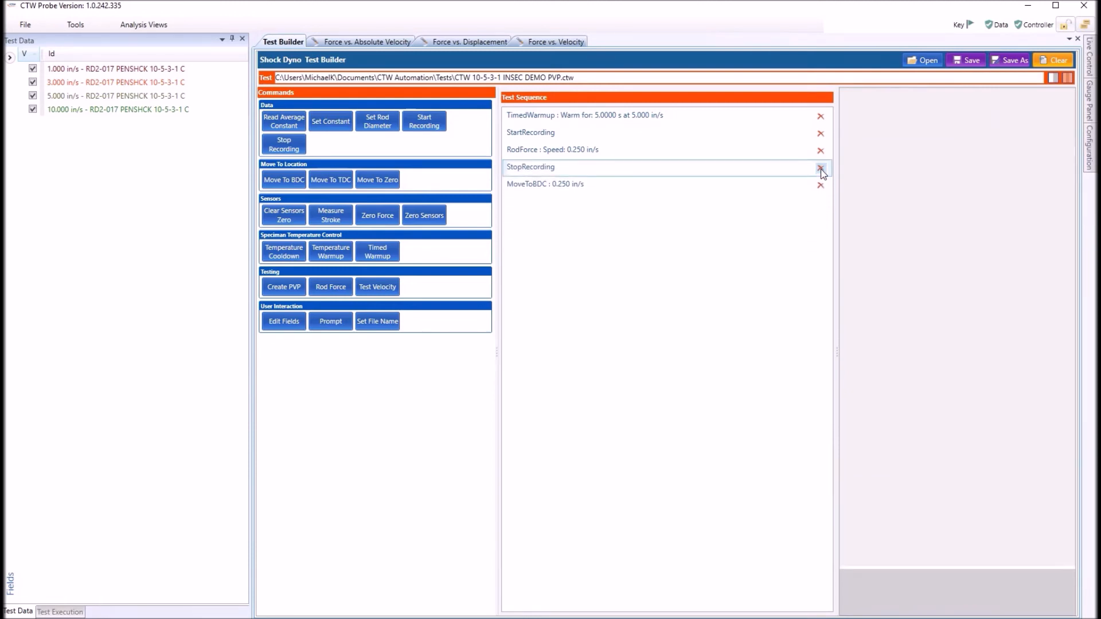
left_click(821, 167)
left_click(821, 210)
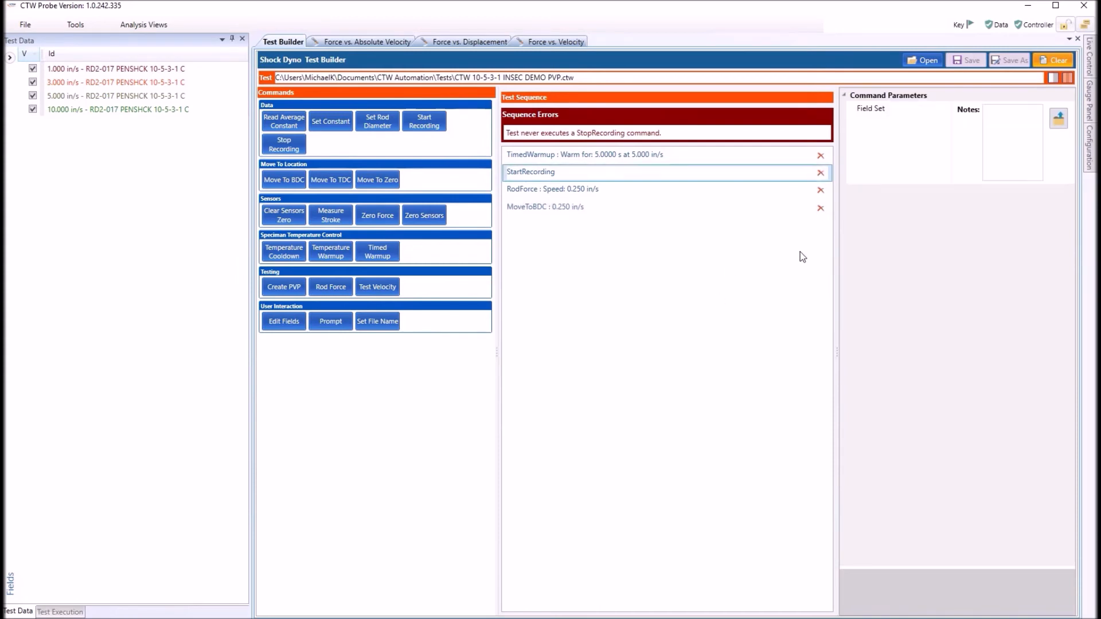
- Add five velocity tests with a Prompt between each pair, and end the sequence with StopRecording and MoveToBDC
left_click(378, 287)
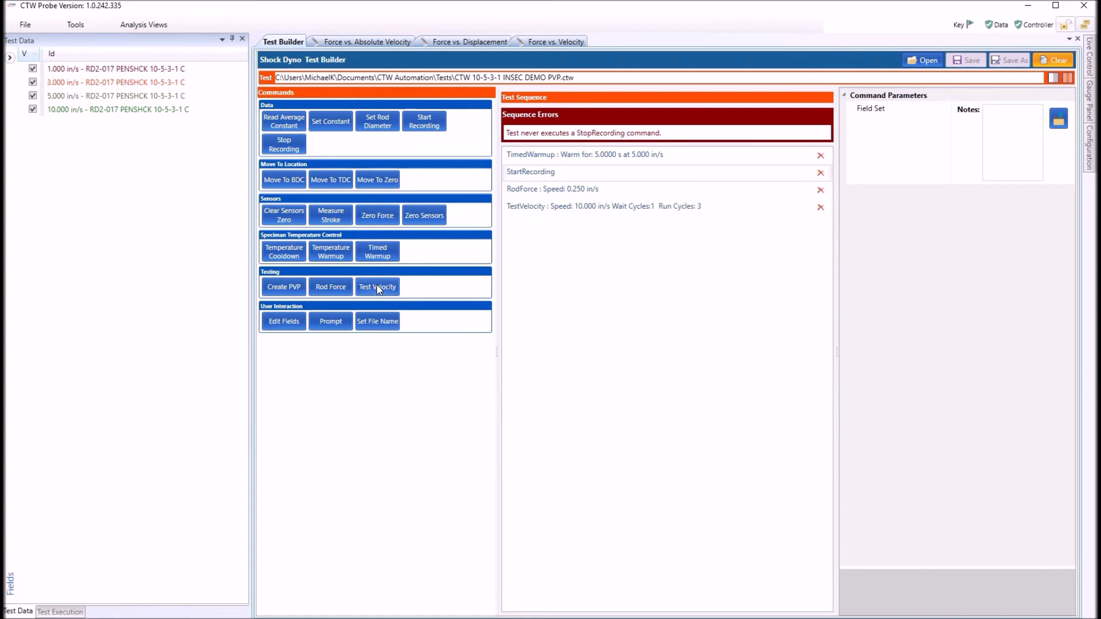
left_click(333, 324)
left_click(385, 286)
left_click(339, 320)
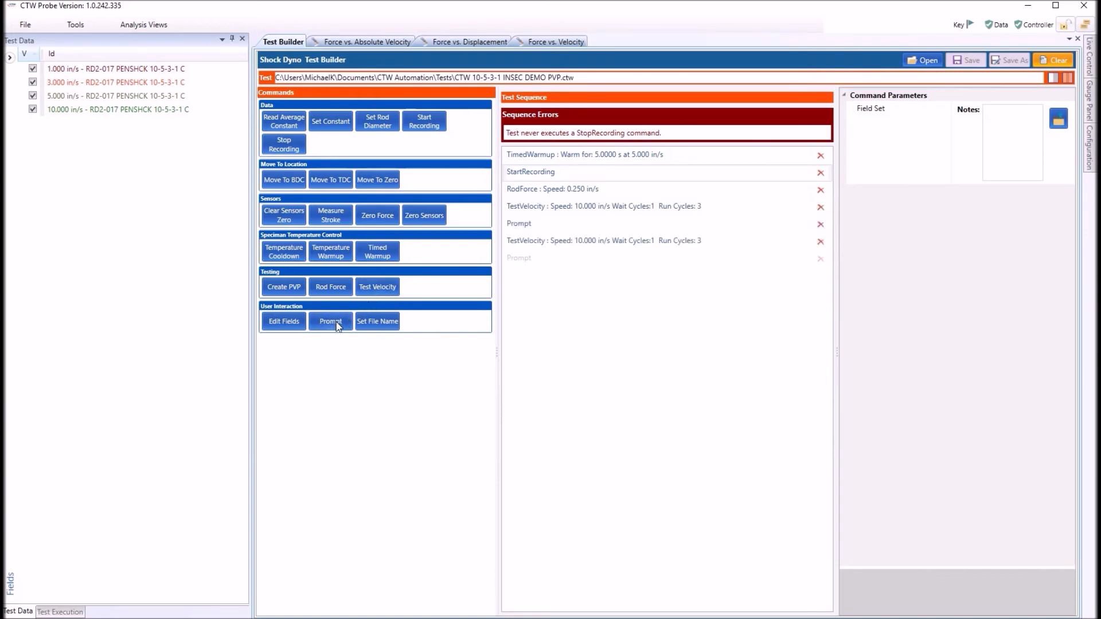
left_click(371, 288)
left_click(333, 321)
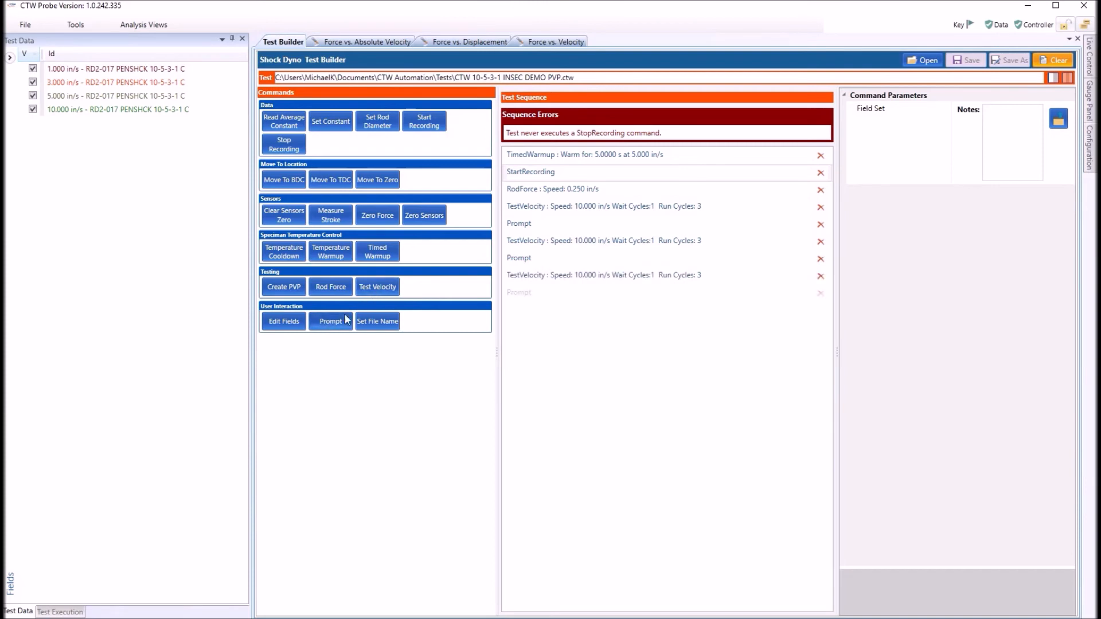
left_click(376, 290)
left_click(332, 322)
left_click(377, 287)
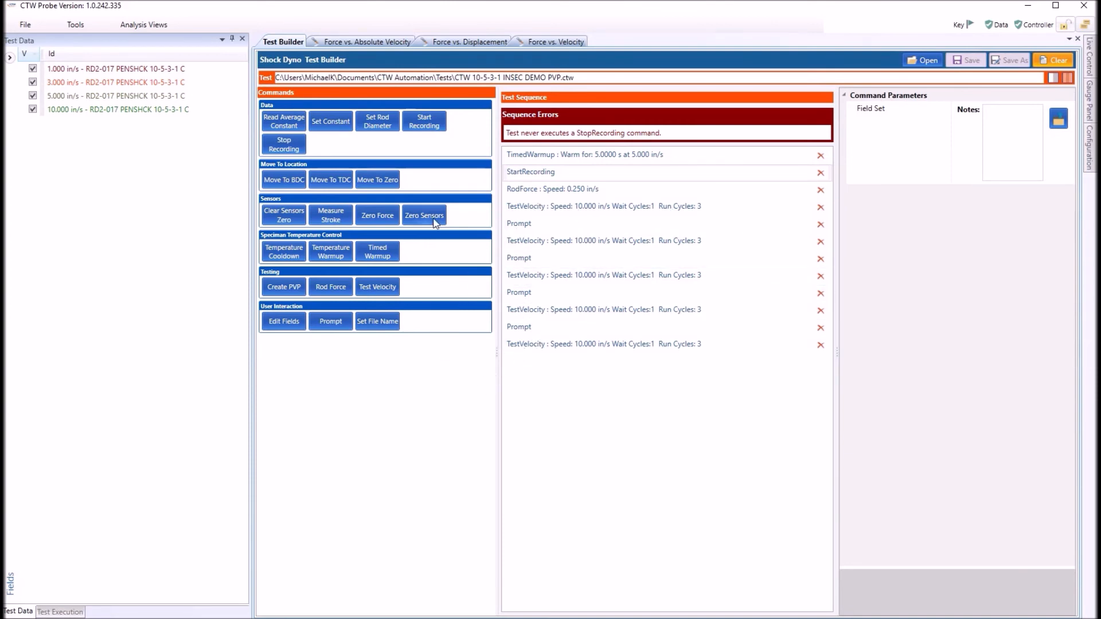
left_click(284, 148)
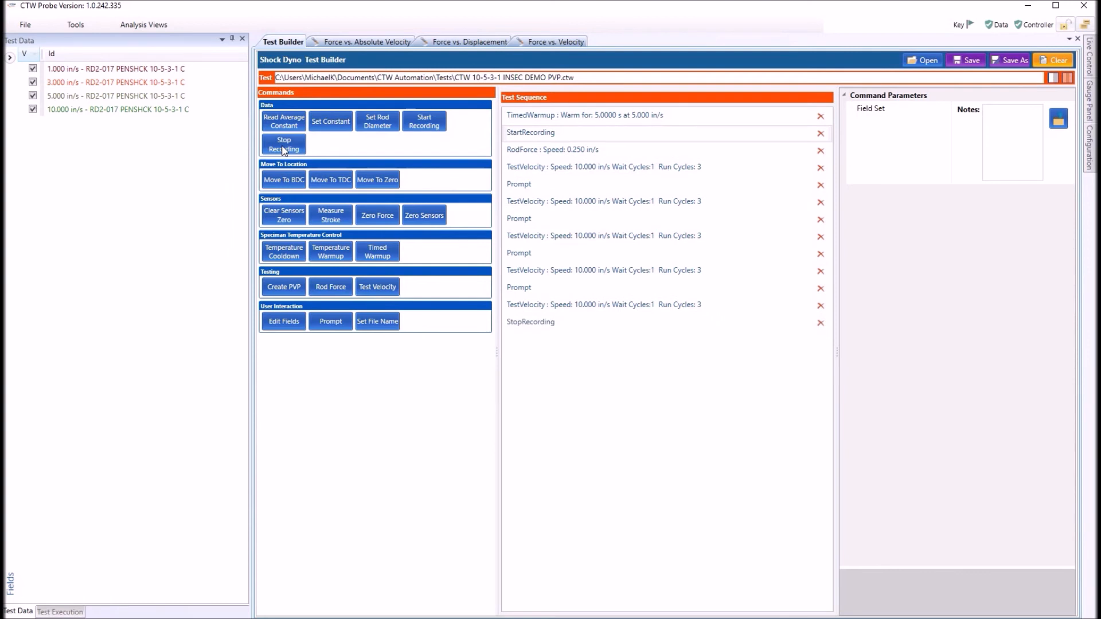
left_click(279, 181)
- Turn off Stop On Completion for the first velocity test and set its speed to 6.0 in/s
left_click(624, 170)
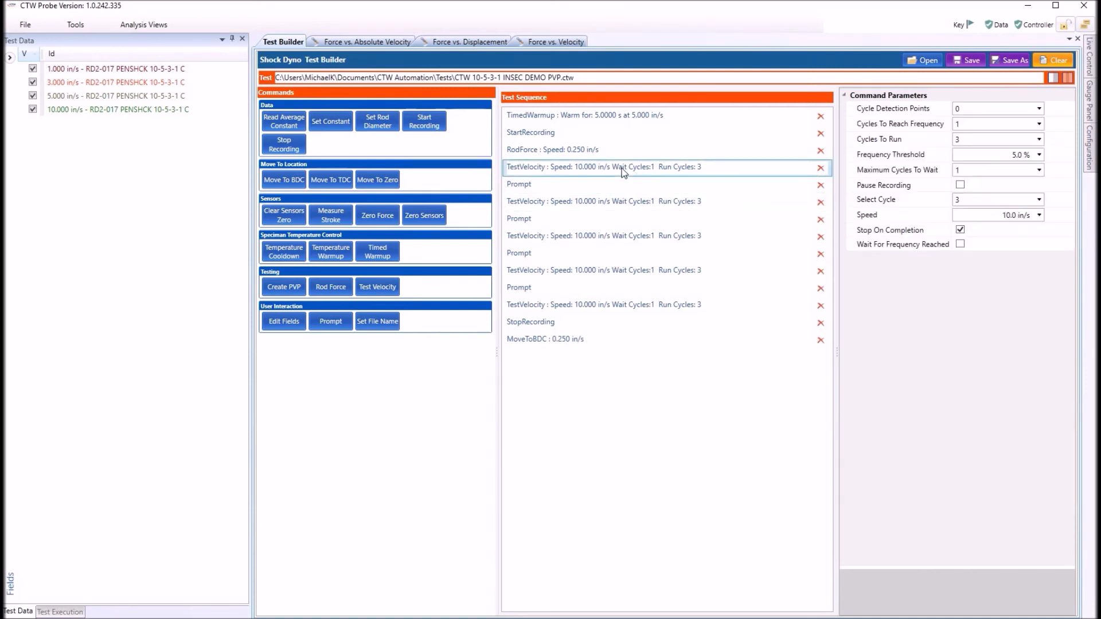
left_click(960, 230)
left_click(1028, 217)
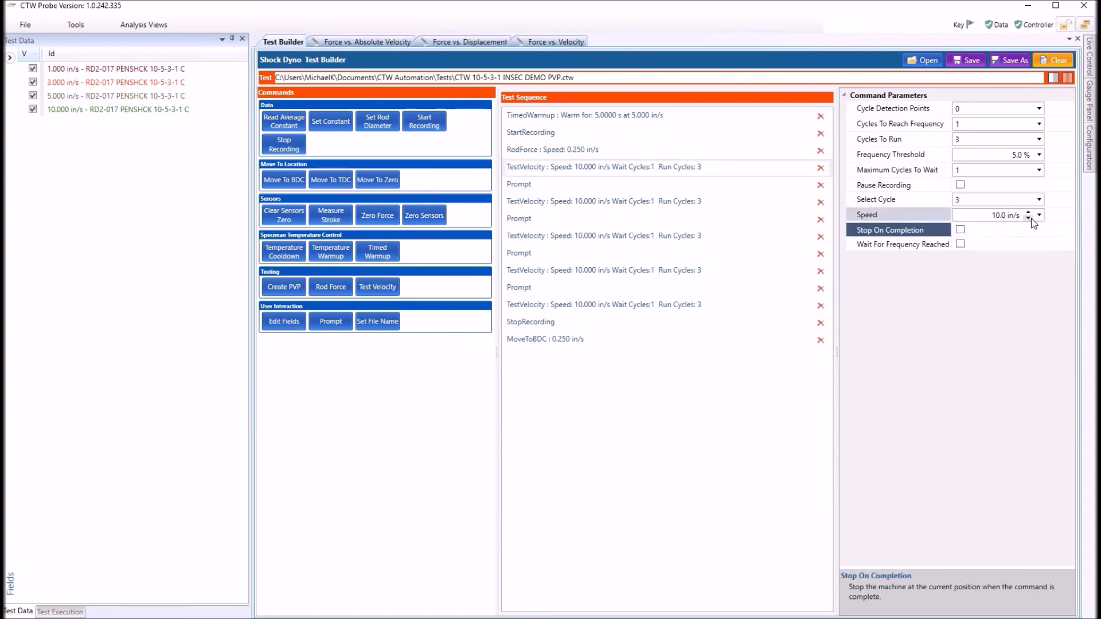
left_click(1029, 218)
left_click(1029, 217)
left_click(1029, 217)
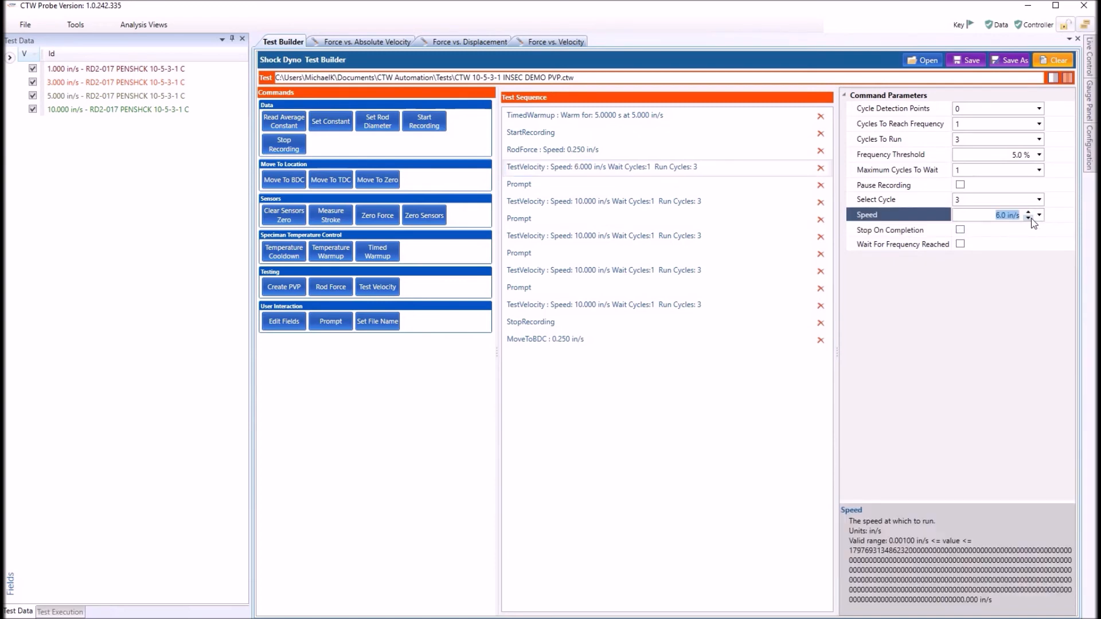
- Turn off Stop On Completion for the second velocity test and set its speed to 6.0 in/s
left_click(624, 203)
left_click(960, 230)
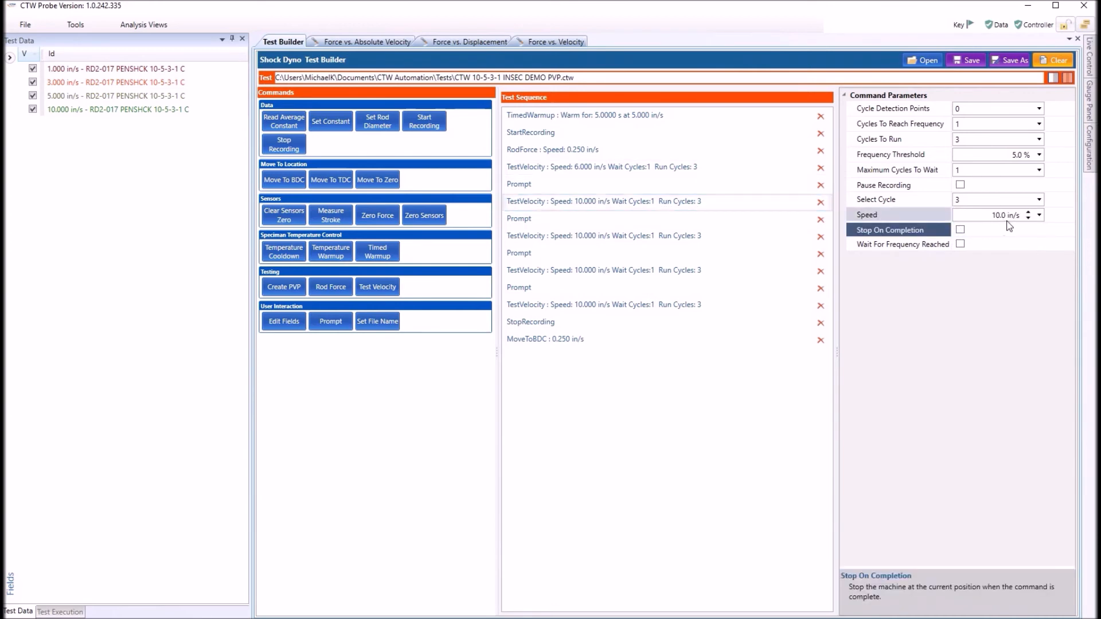
left_click(1029, 218)
left_click(1029, 218)
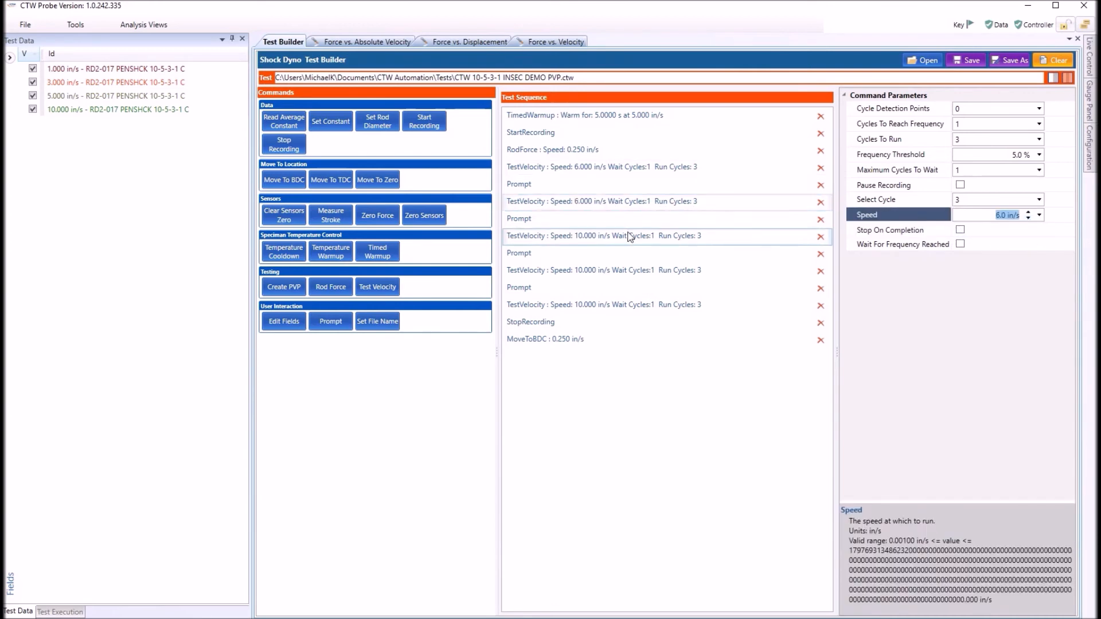
- Set the third velocity test's speed to 6.0 in/s and turn off its Stop On Completion option
left_click(631, 236)
left_click(1029, 218)
left_click(1029, 218)
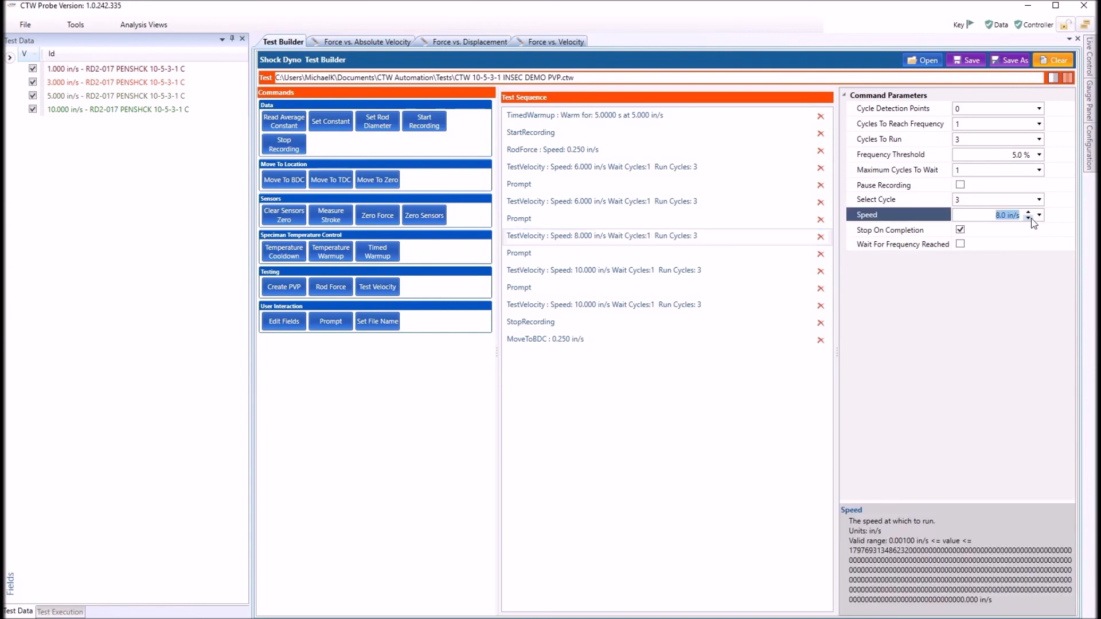
left_click(1029, 218)
left_click(1029, 218)
left_click(961, 230)
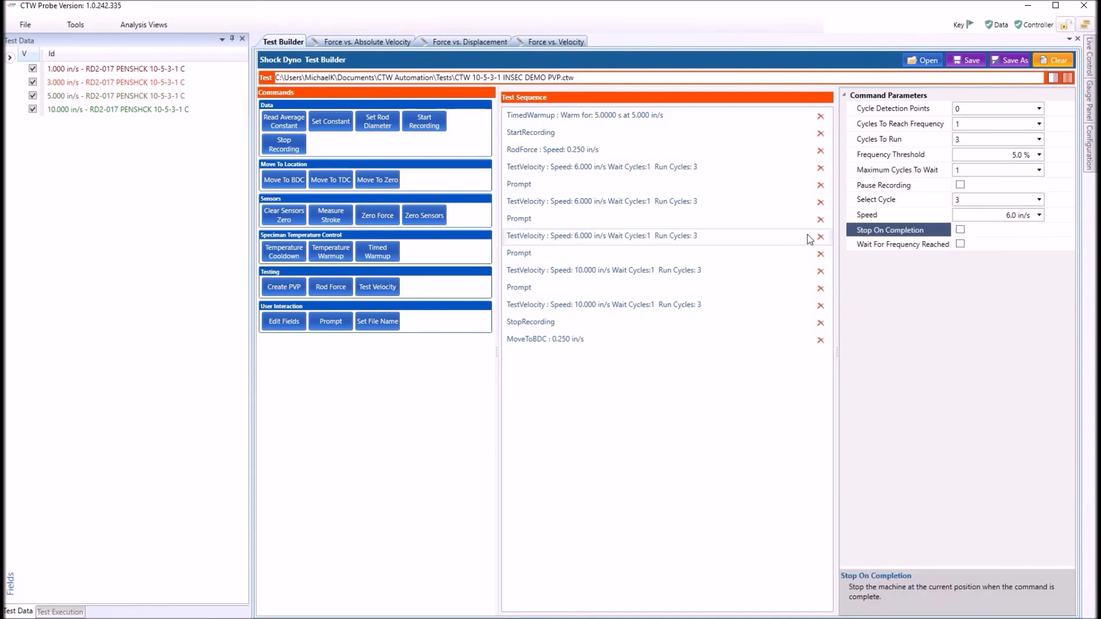
- Set the fourth velocity test's speed to 6.0 in/s and turn off its Stop On Completion option
left_click(637, 272)
left_click(1029, 218)
left_click(1029, 218)
left_click(1028, 218)
left_click(1028, 218)
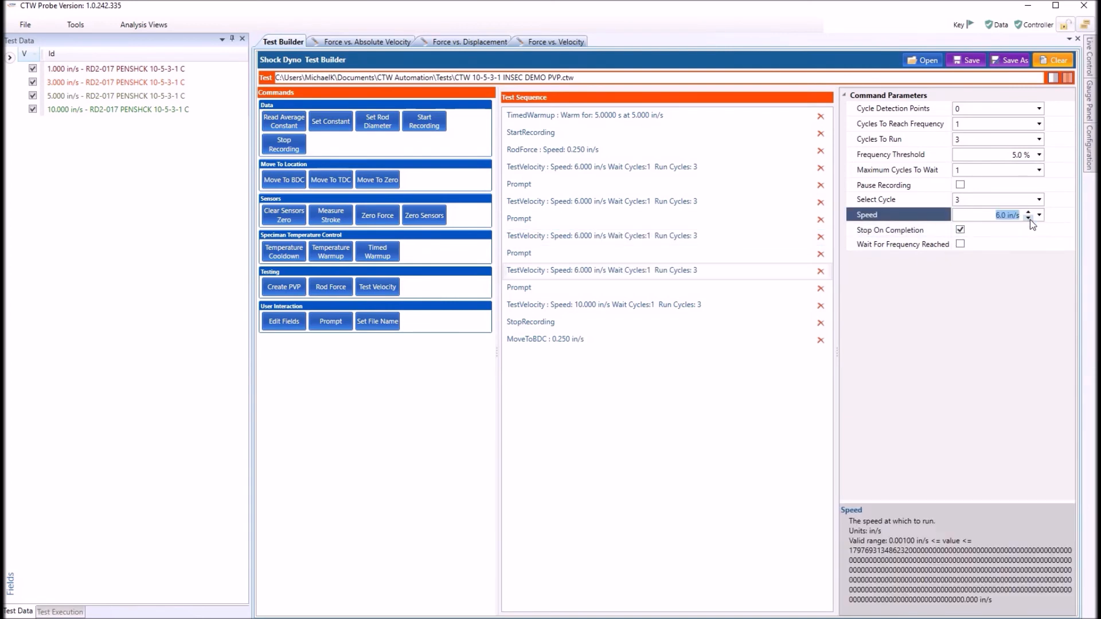
left_click(961, 231)
- Turn off Stop On Completion for the fifth velocity test and set its speed to 6.0 in/s
left_click(677, 303)
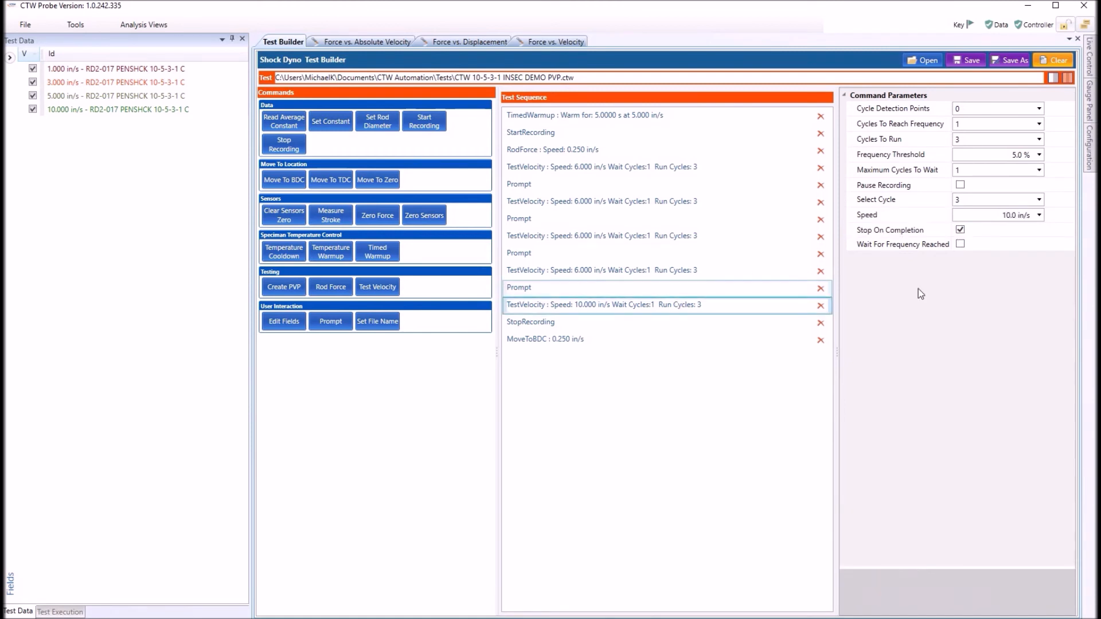
left_click(963, 231)
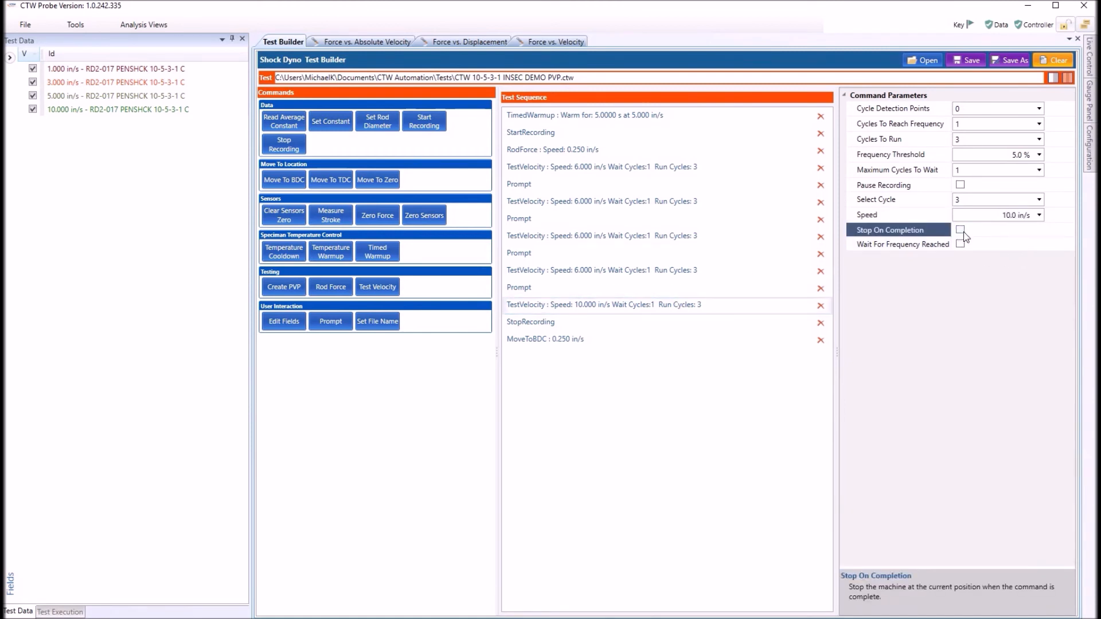
left_click(1029, 218)
left_click(1029, 218)
left_click(1029, 218)
left_click(1029, 218)
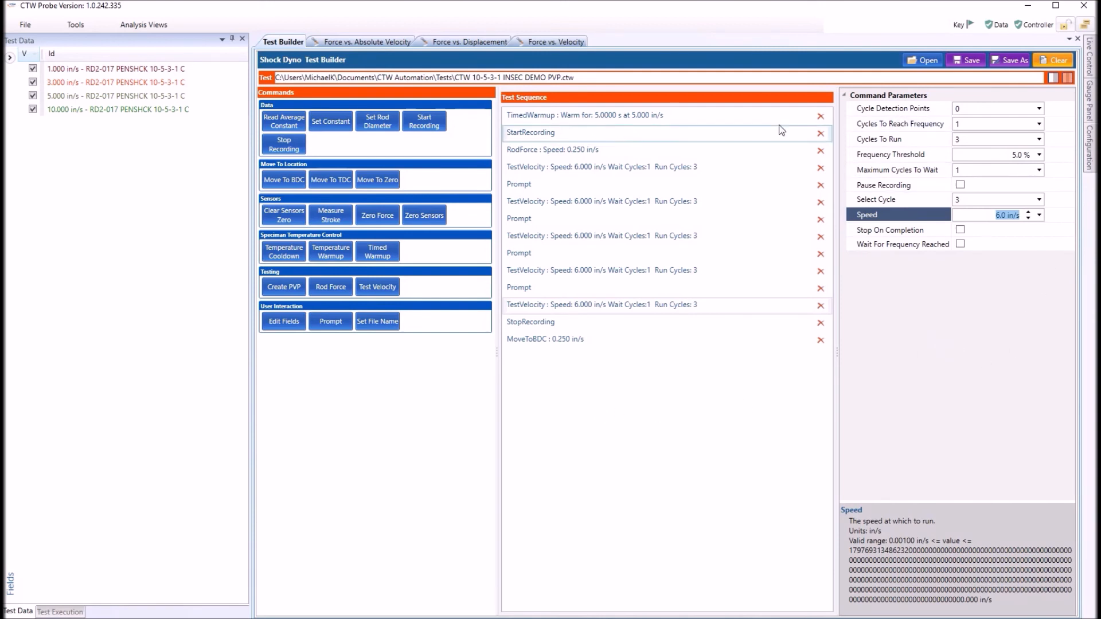
- Save the sequence as a new test file named CTW 5 ADJ AT 6INSEC DEMO in the Tests folder
left_click(525, 188)
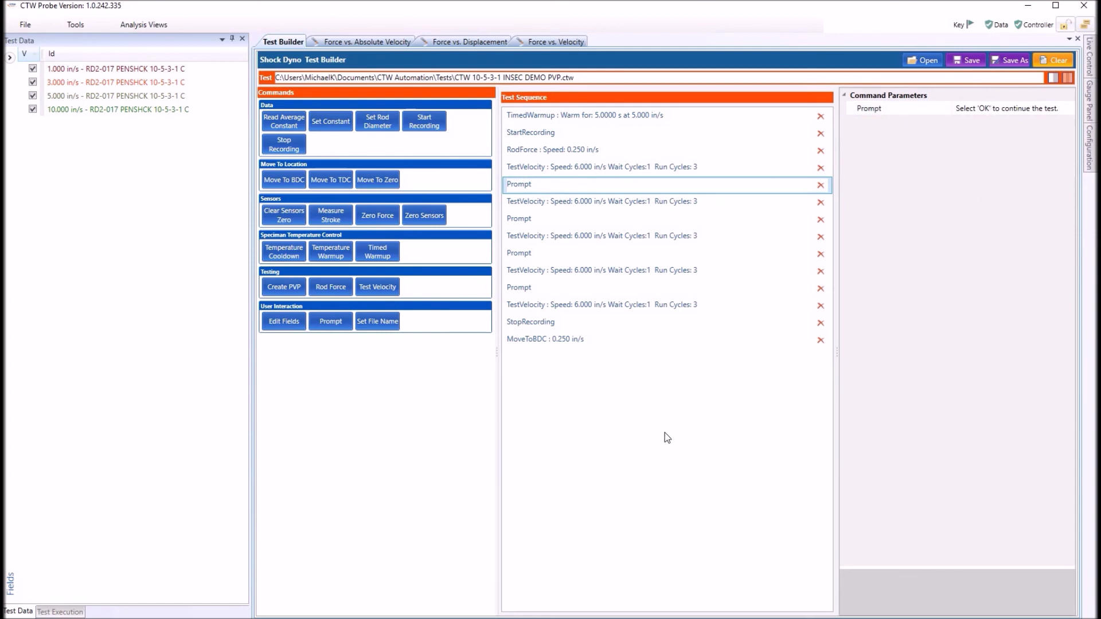
left_click(1010, 62)
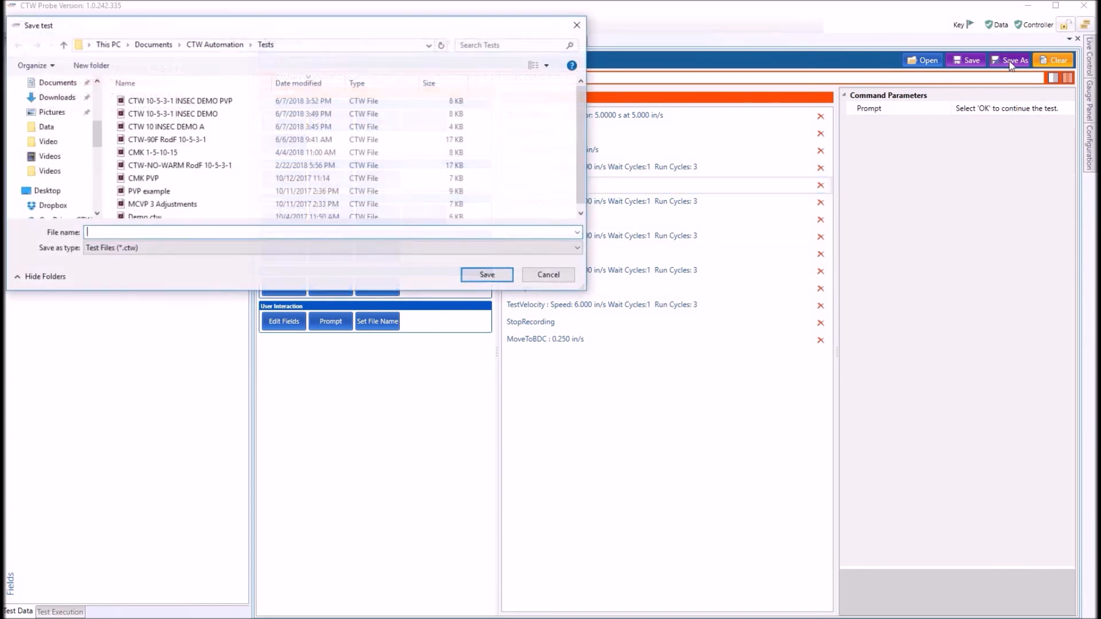
left_click(191, 113)
left_click(188, 231)
left_click(187, 231)
key("BackSpace")
key("BackSpace")
key("BackSpace")
key("BackSpace")
key("BackSpace")
key("BackSpace")
key("BackSpace")
key("BackSpace")
key("BackSpace")
key("BackSpace")
key("BackSpace")
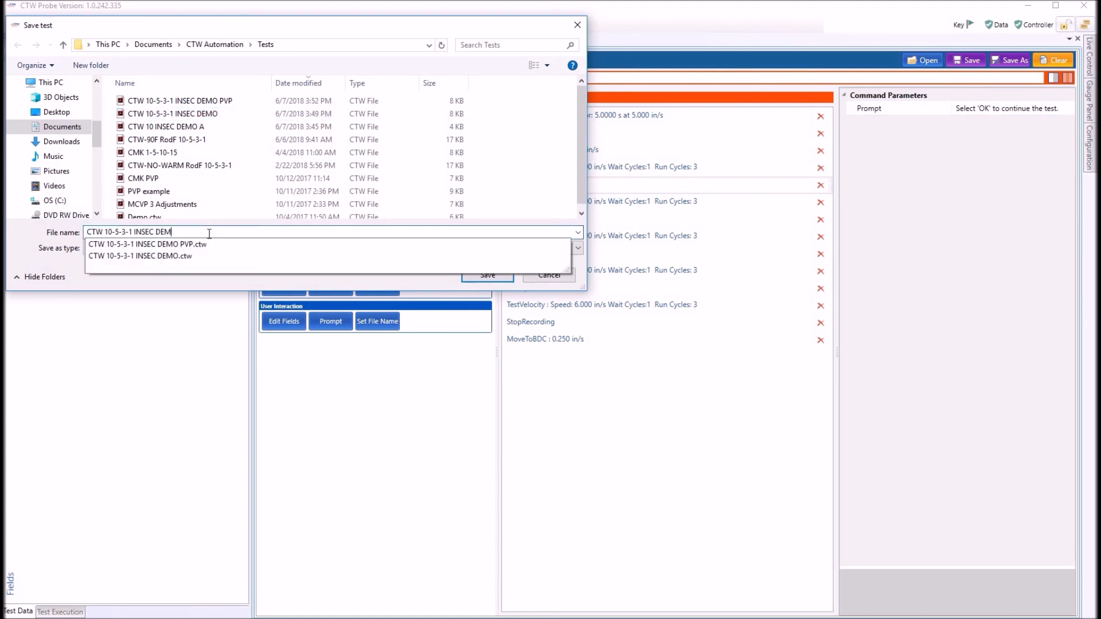
key("BackSpace")
key("BackSpace")
key("BackSpace")
key("BackSpace")
key("BackSpace")
key("BackSpace")
type("5 ADJ AT")
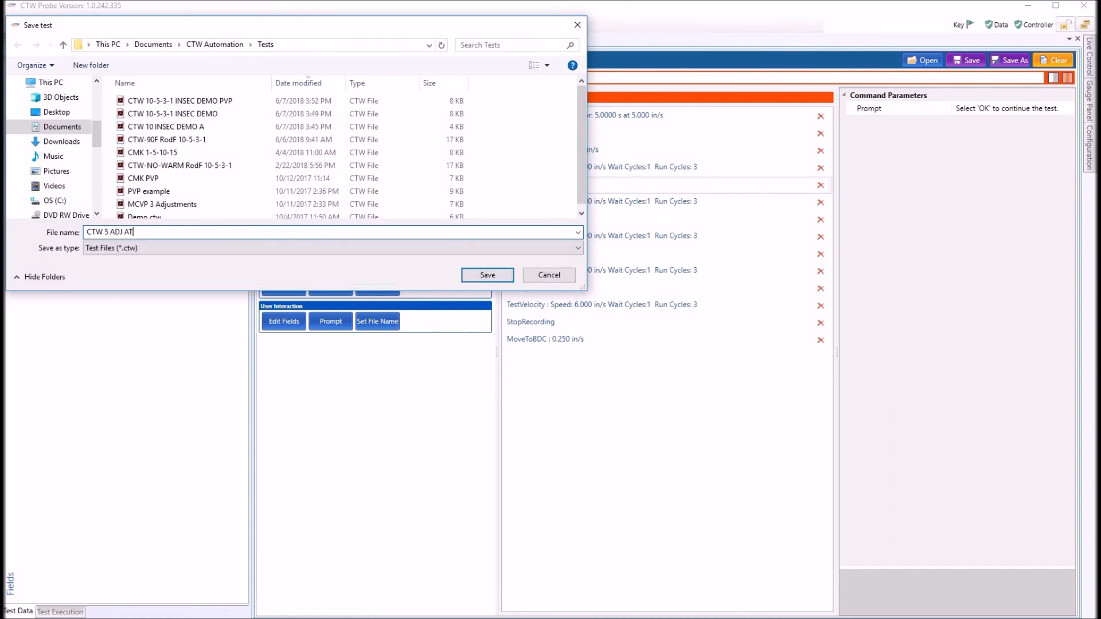
type(" 6INSEC DEMO")
key("Return")
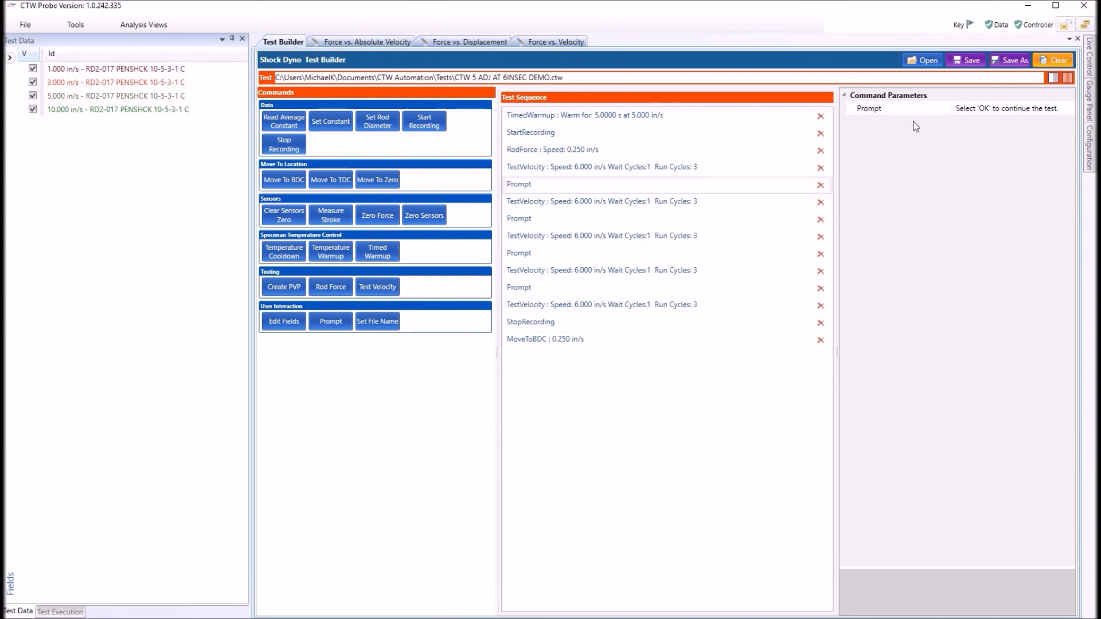
- Browse from Documents through CTW Automation to the Tests folder to review the saved test files, without opening one
left_click(927, 61)
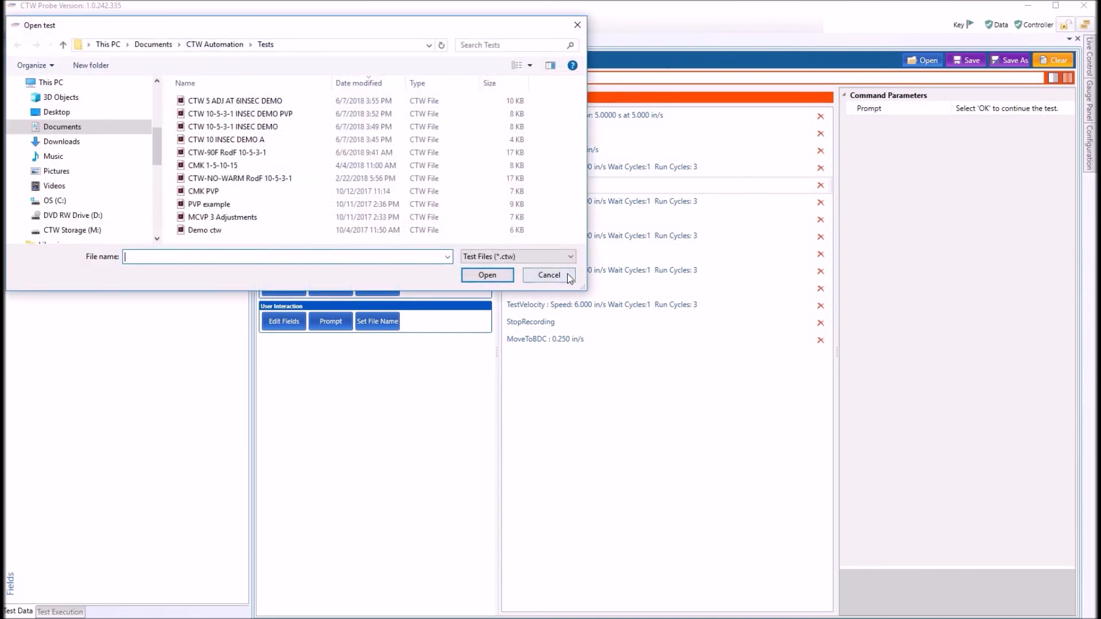
left_click_drag(585, 289, 673, 447)
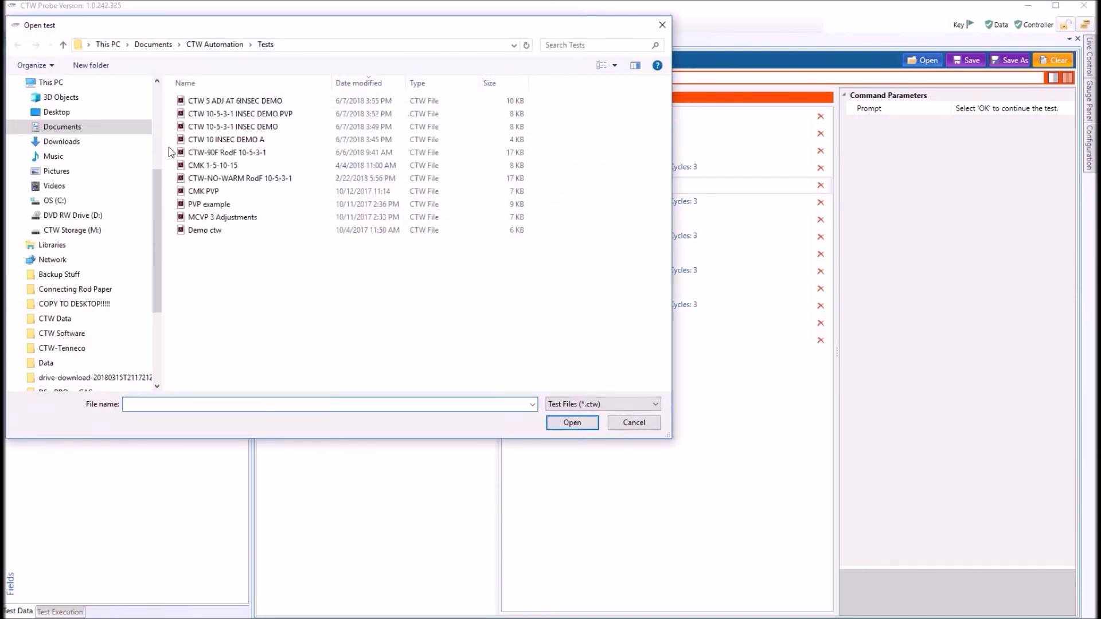
left_click(62, 127)
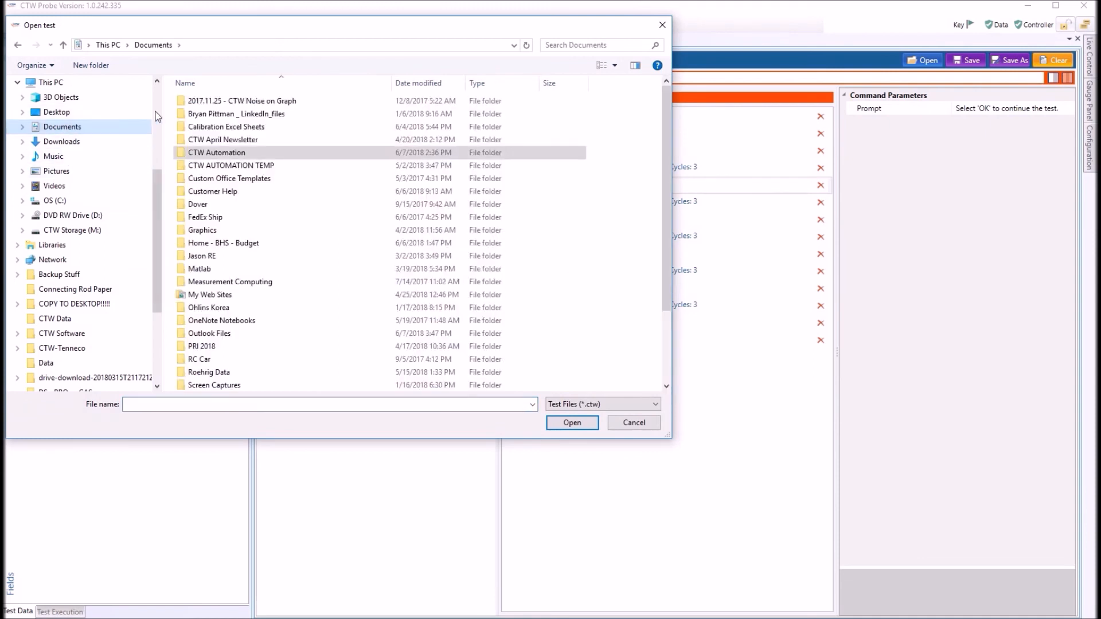
double_click(217, 153)
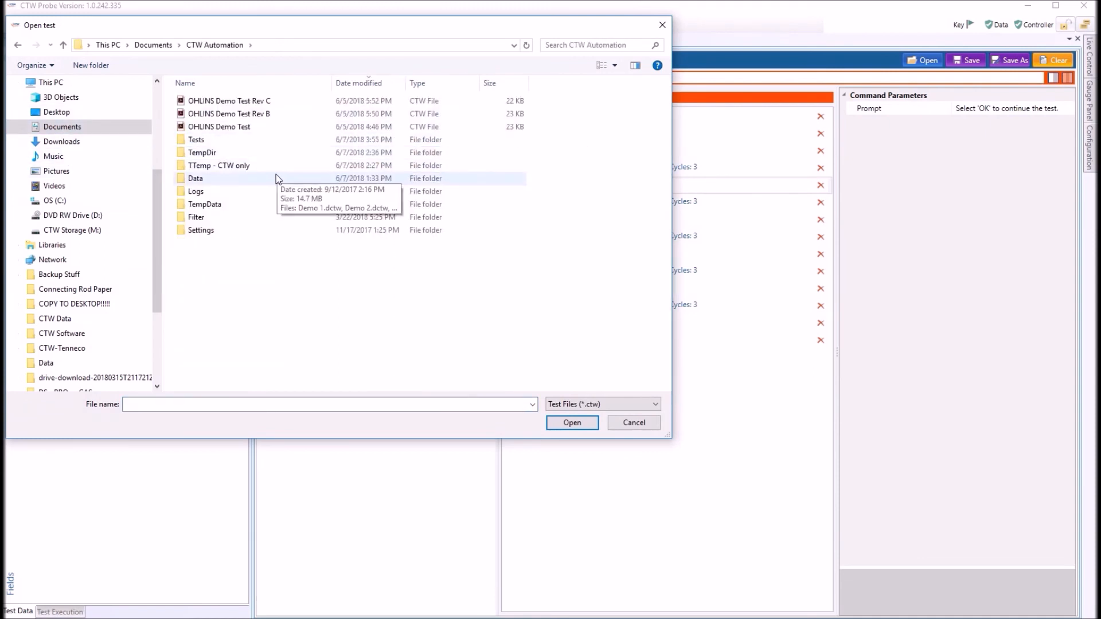
double_click(195, 141)
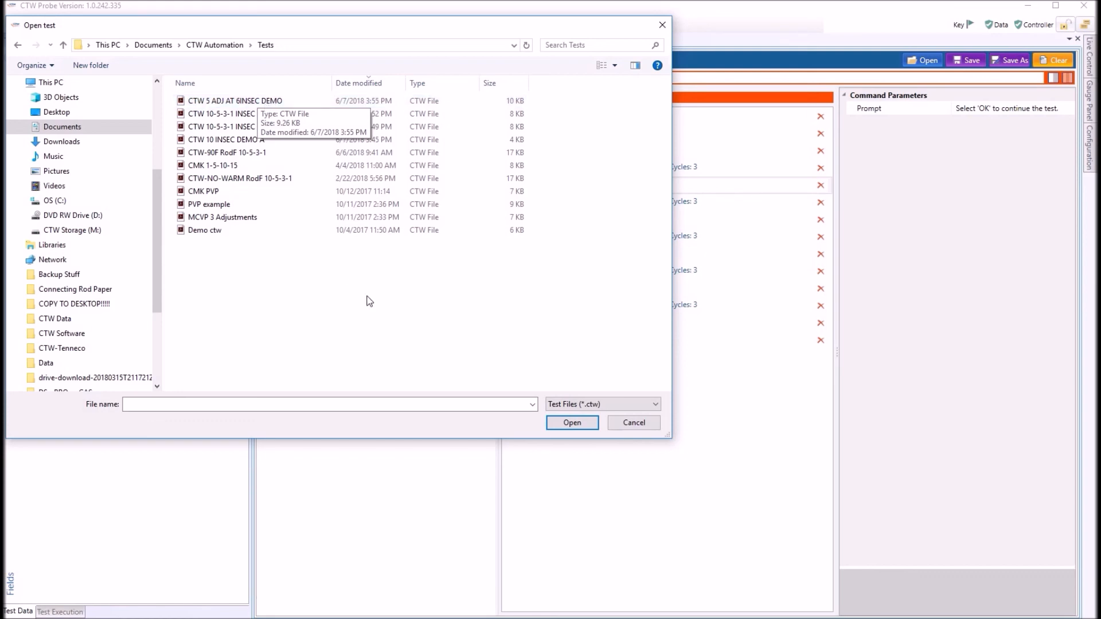
left_click(633, 422)
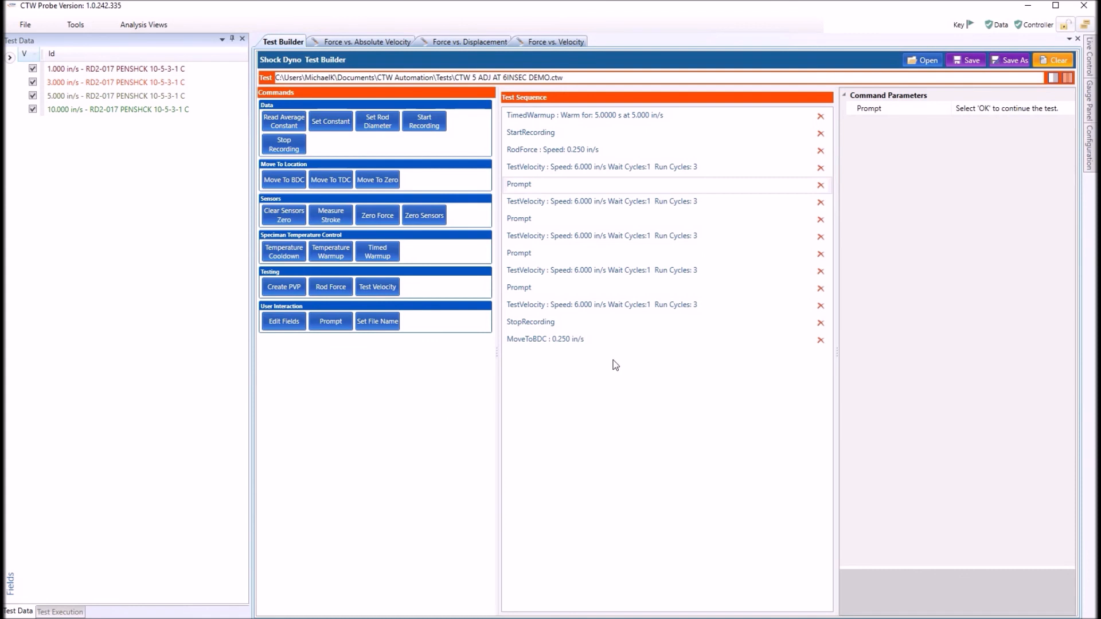
- Load the CTW 5 ADJ AT 6INSEC DEMO test for execution
left_click(65, 612)
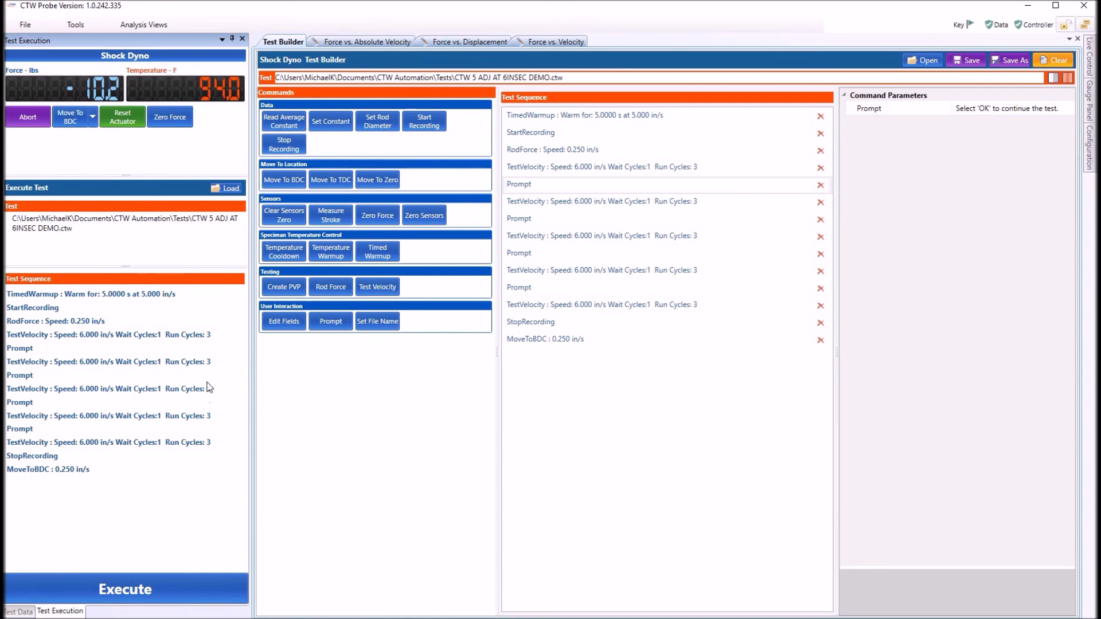
left_click(231, 189)
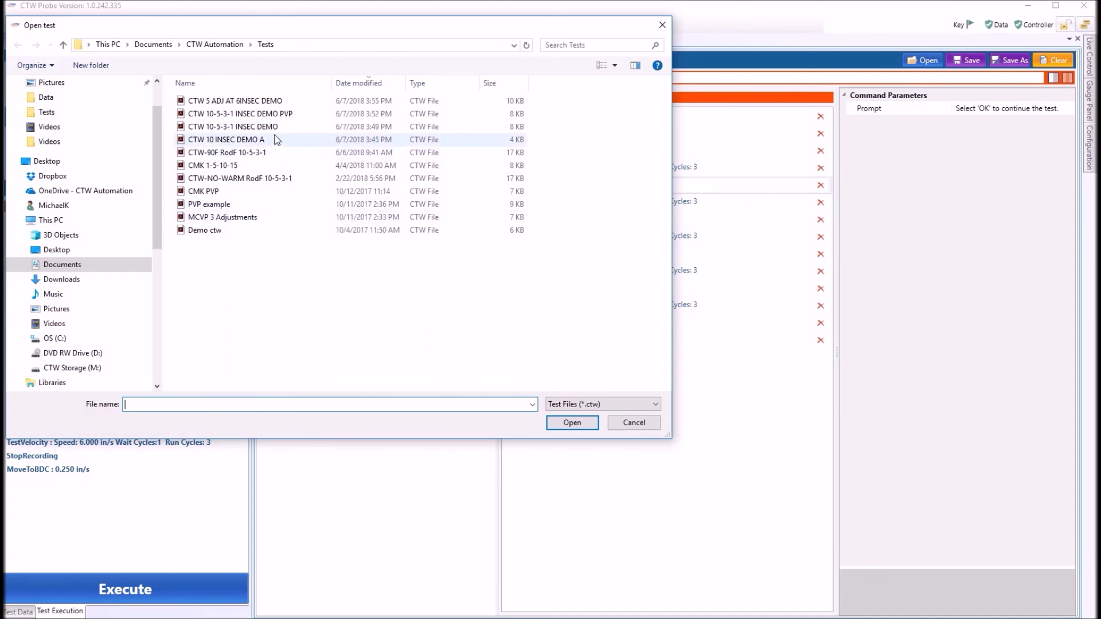
left_click(273, 102)
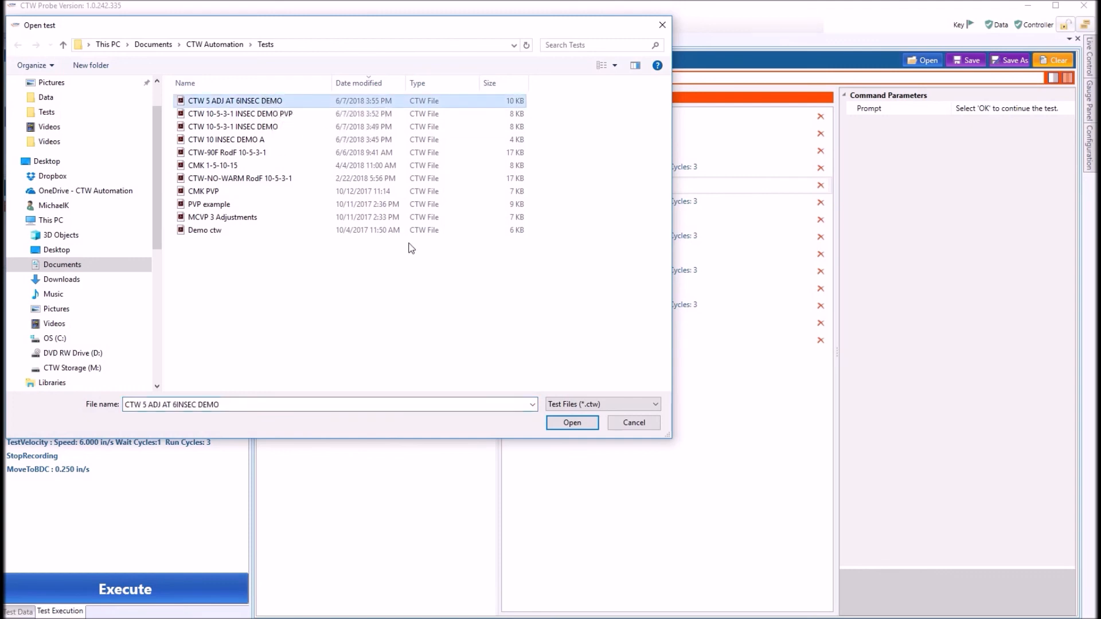
left_click(567, 422)
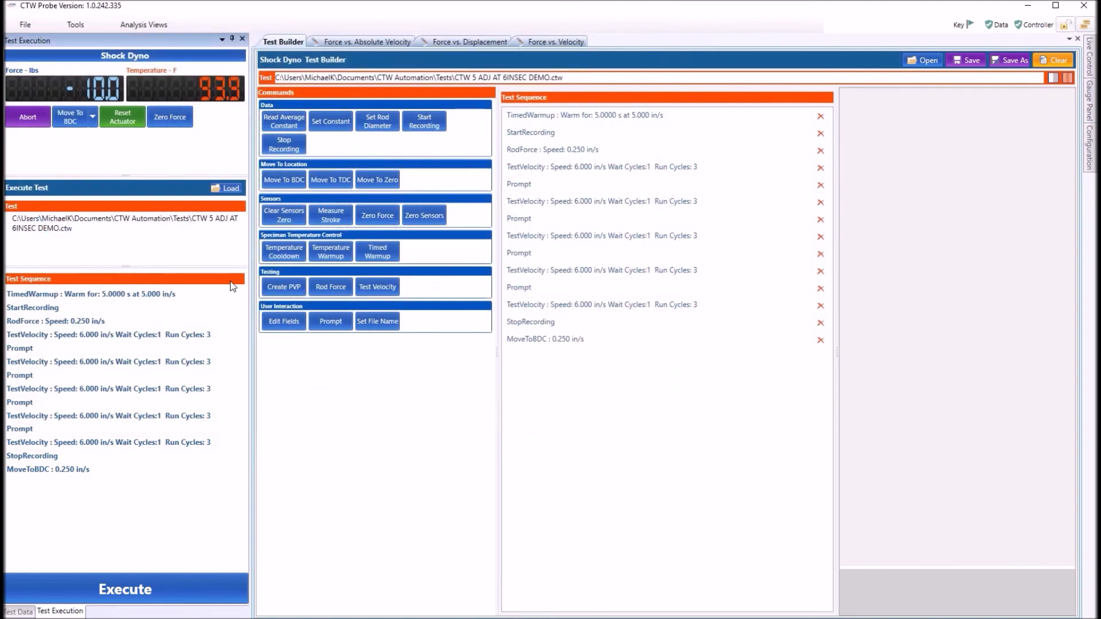
- Try to load the CTW 10-5-3-1 INSEC DEMO PVP test for execution
left_click(228, 189)
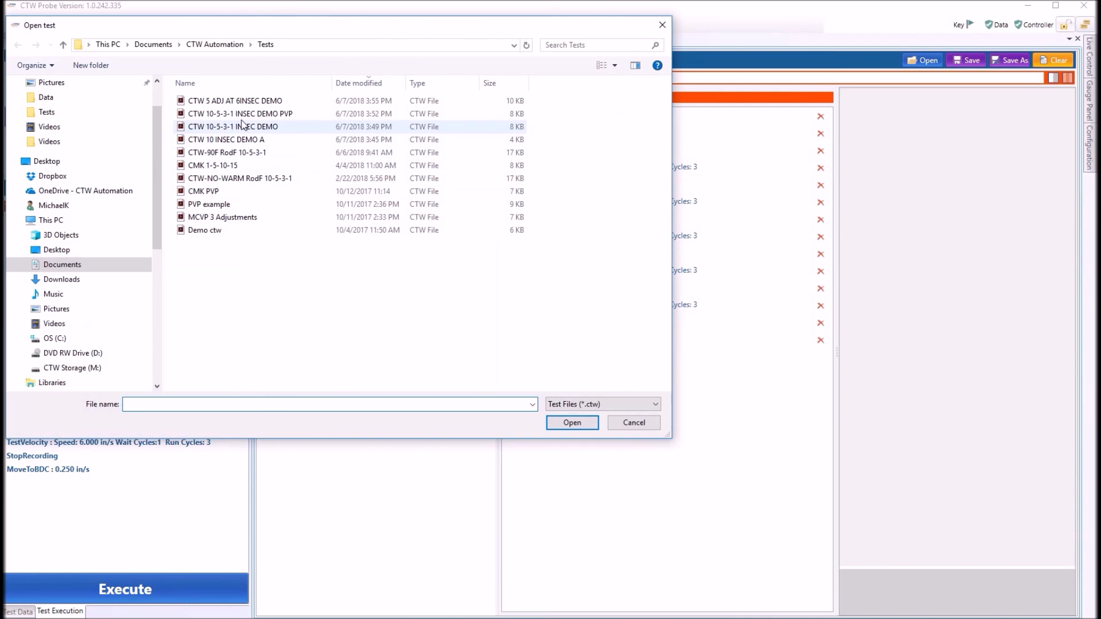
left_click(244, 114)
left_click(572, 422)
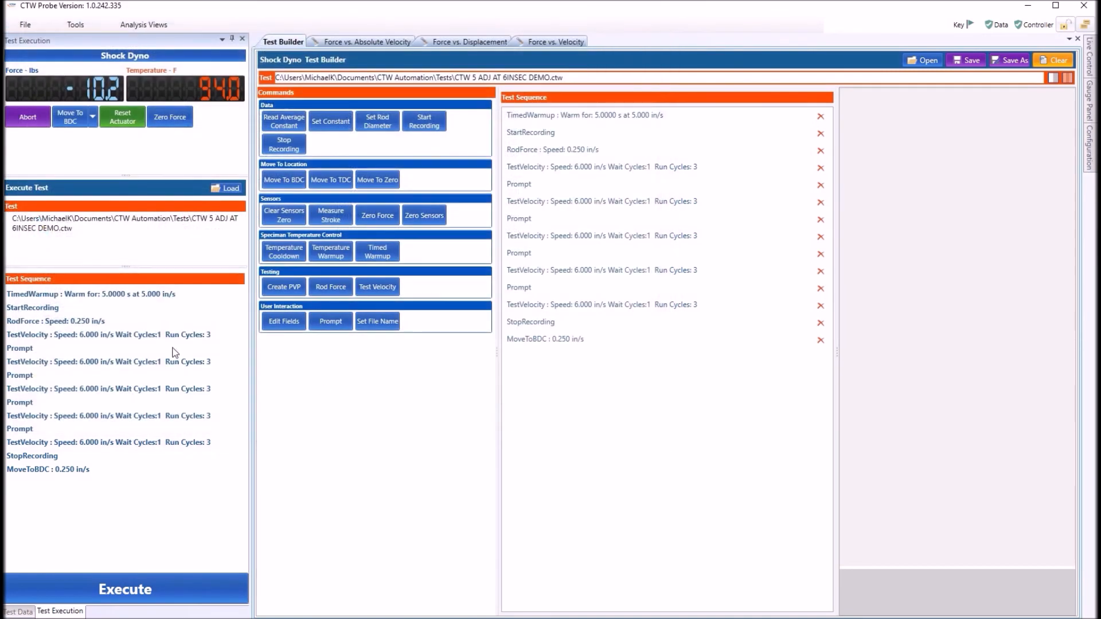